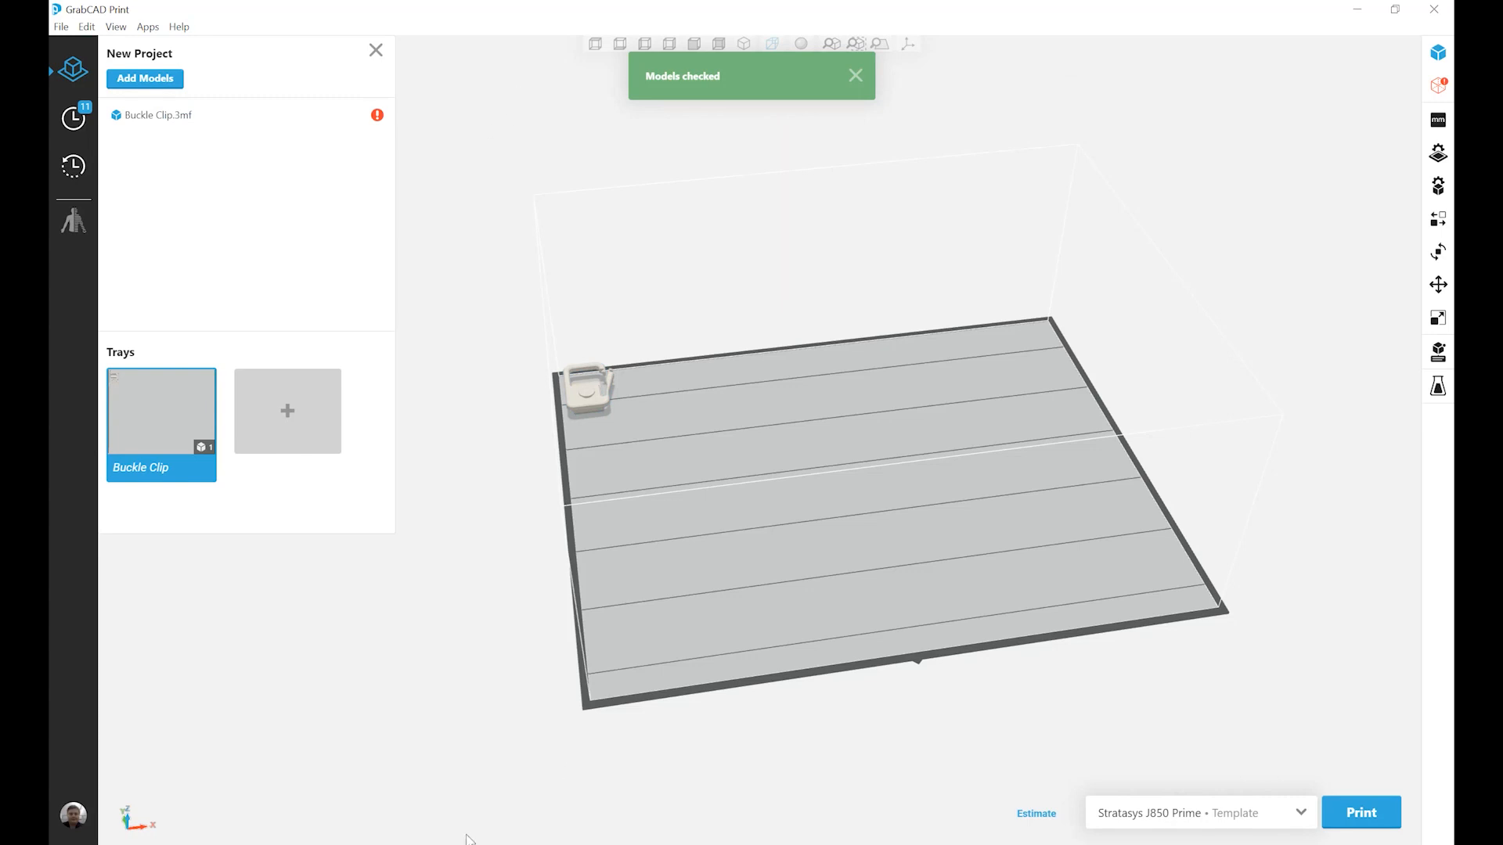
# - Add a second copy of the Buckle Clip model to the tray from the Training Example Files folder
pyautogui.moveTo(470, 842)
pyautogui.click(504, 796)
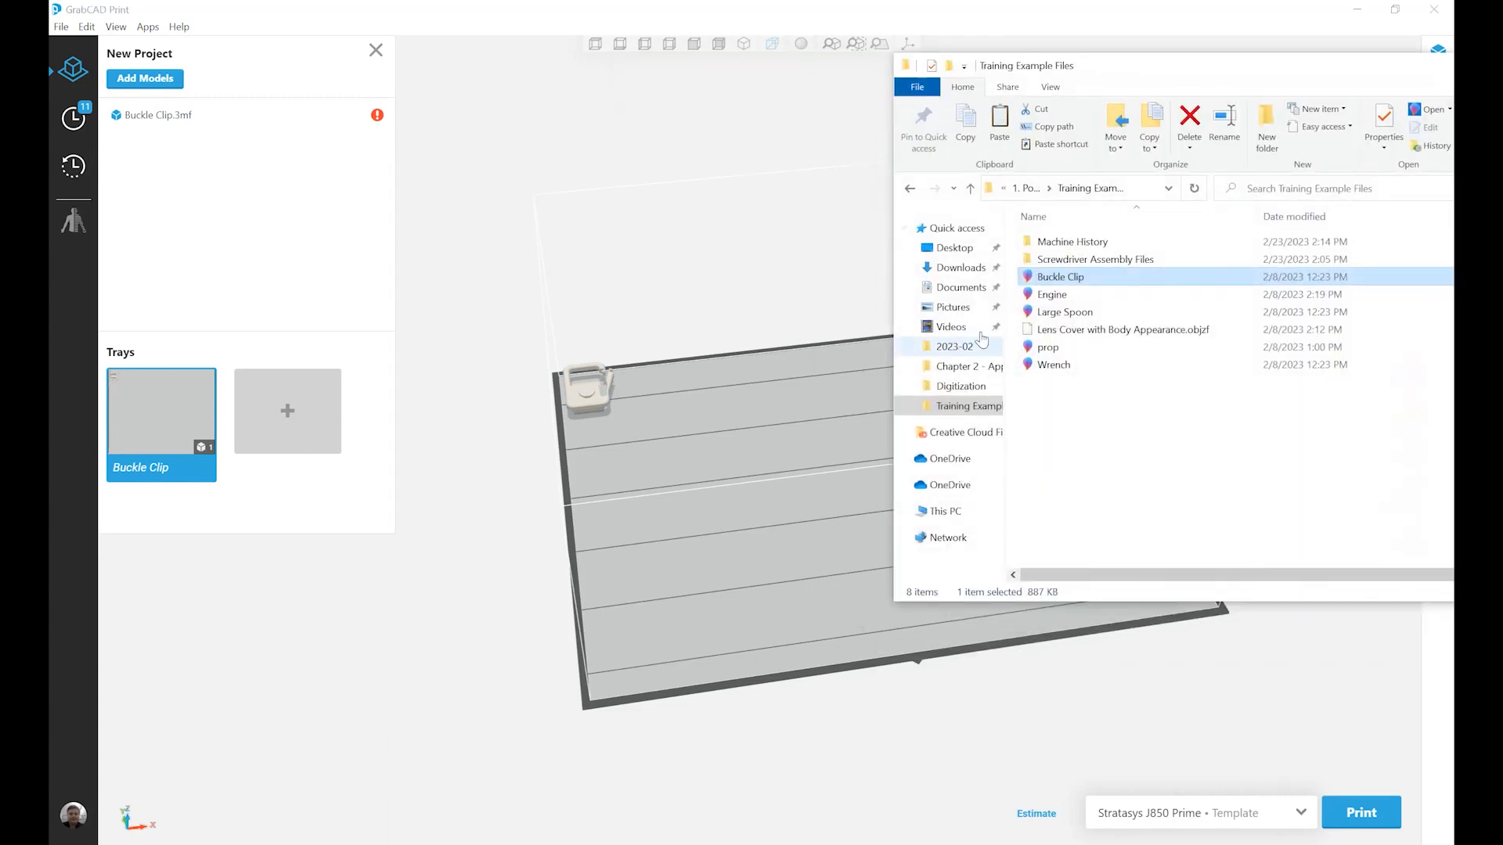
pyautogui.moveTo(1040, 284); pyautogui.dragTo(675, 407)
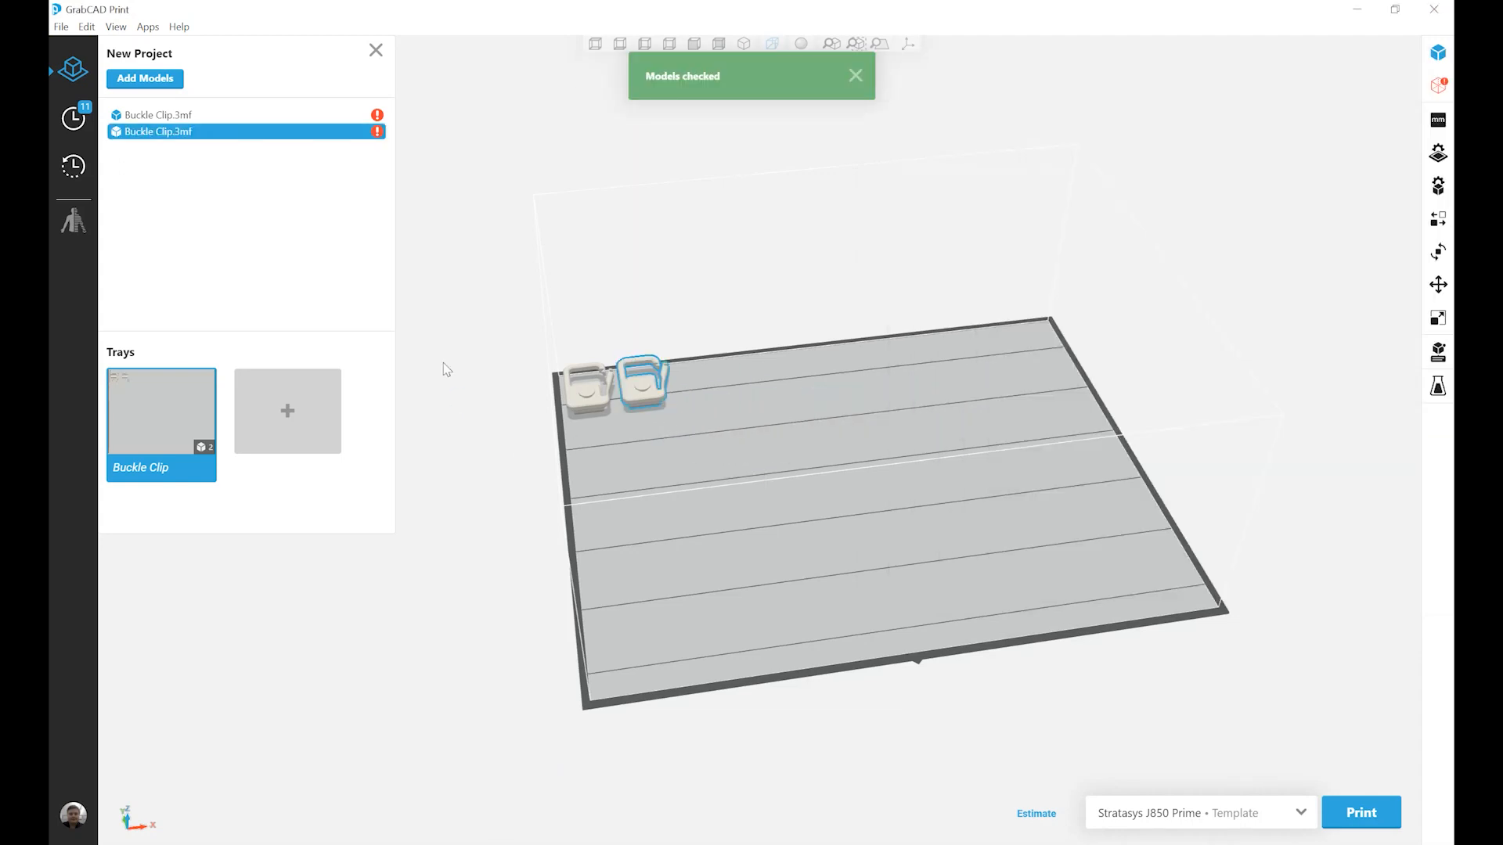
pyautogui.click(443, 309)
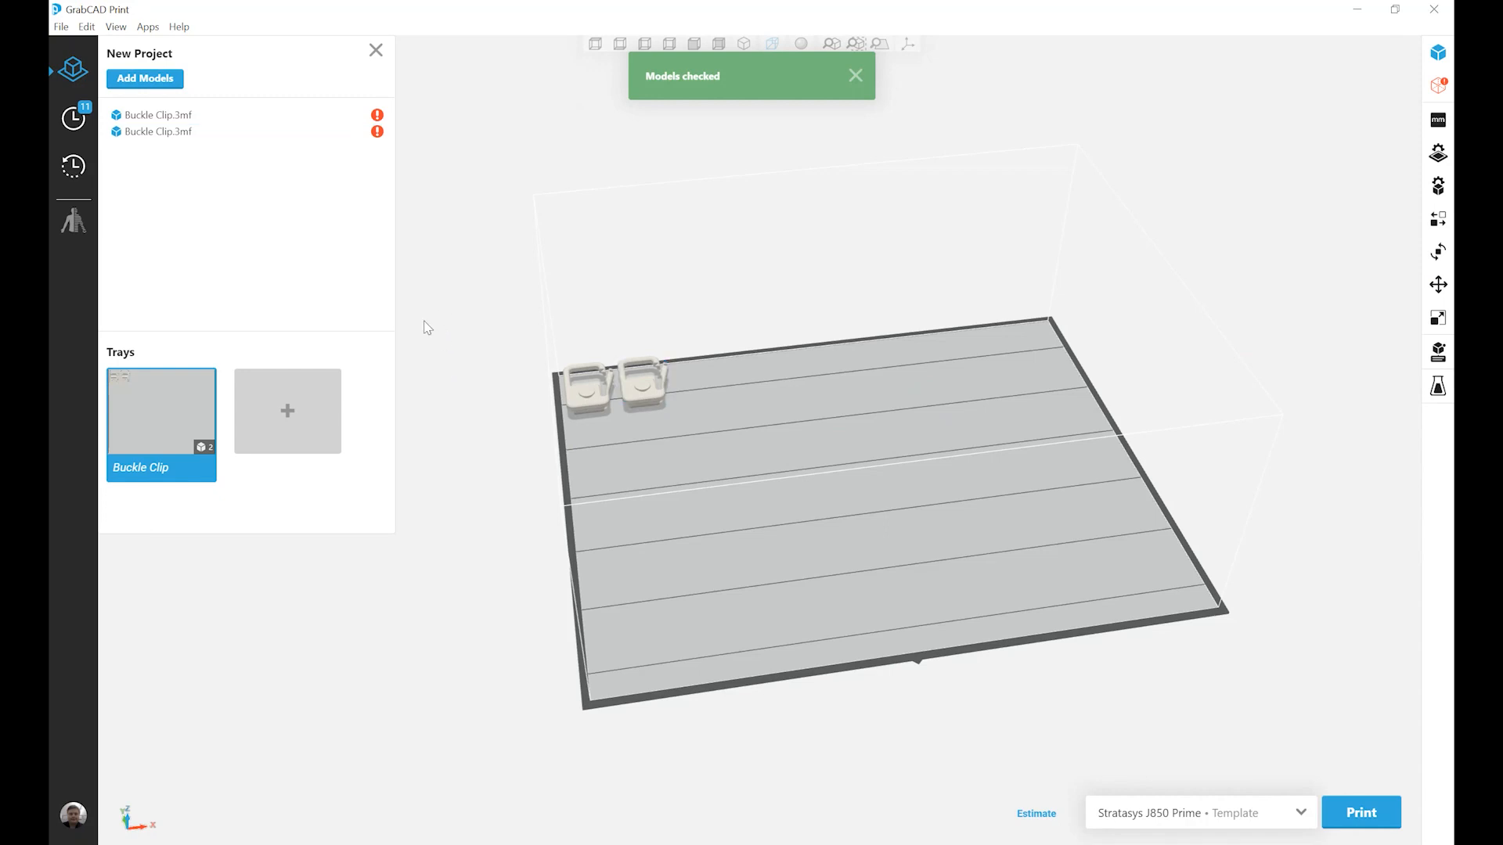
pyautogui.click(63, 29)
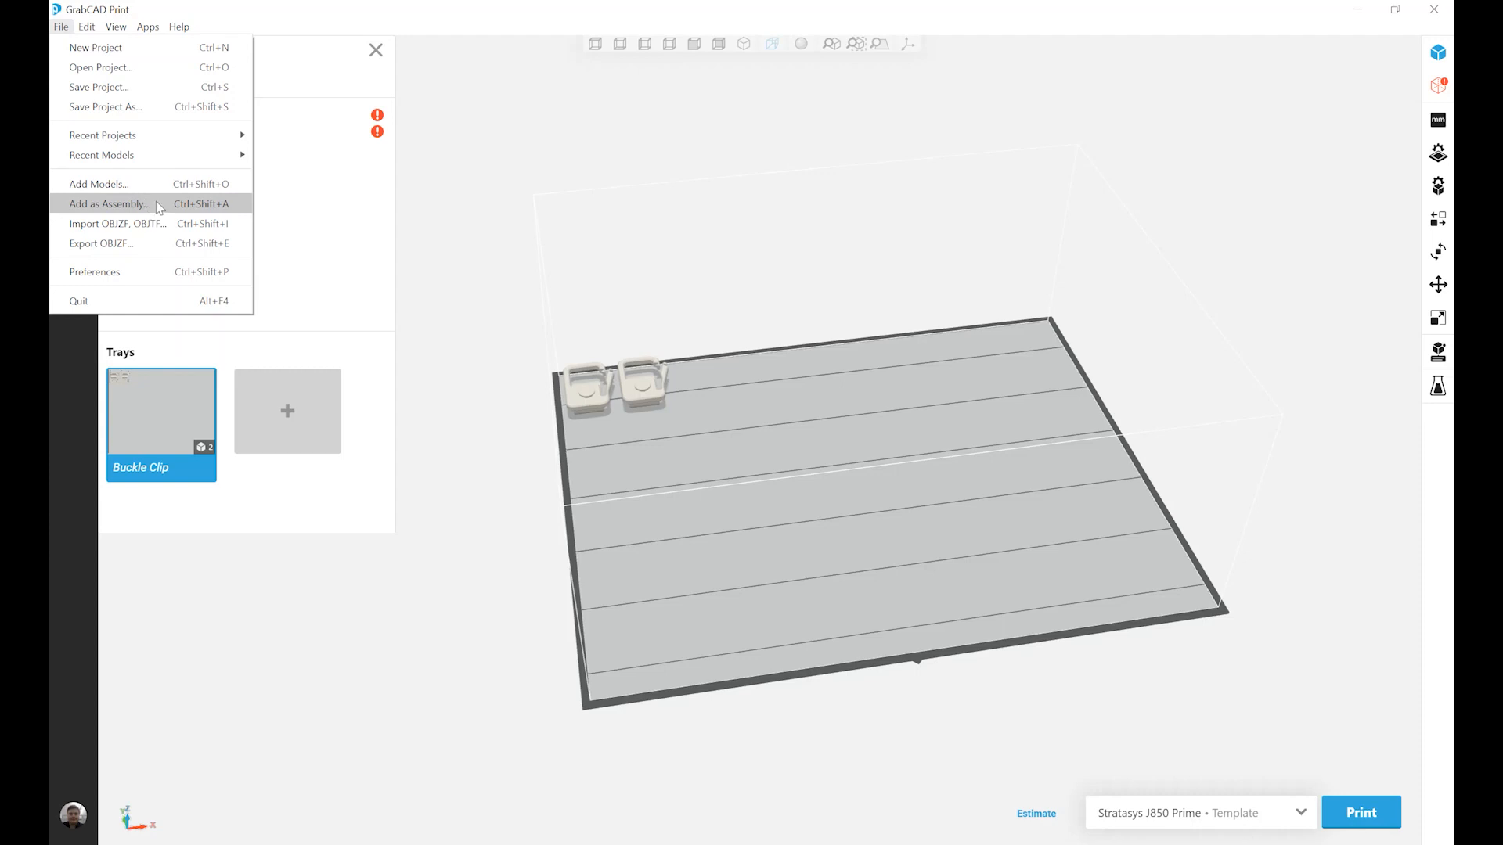
pyautogui.click(321, 79)
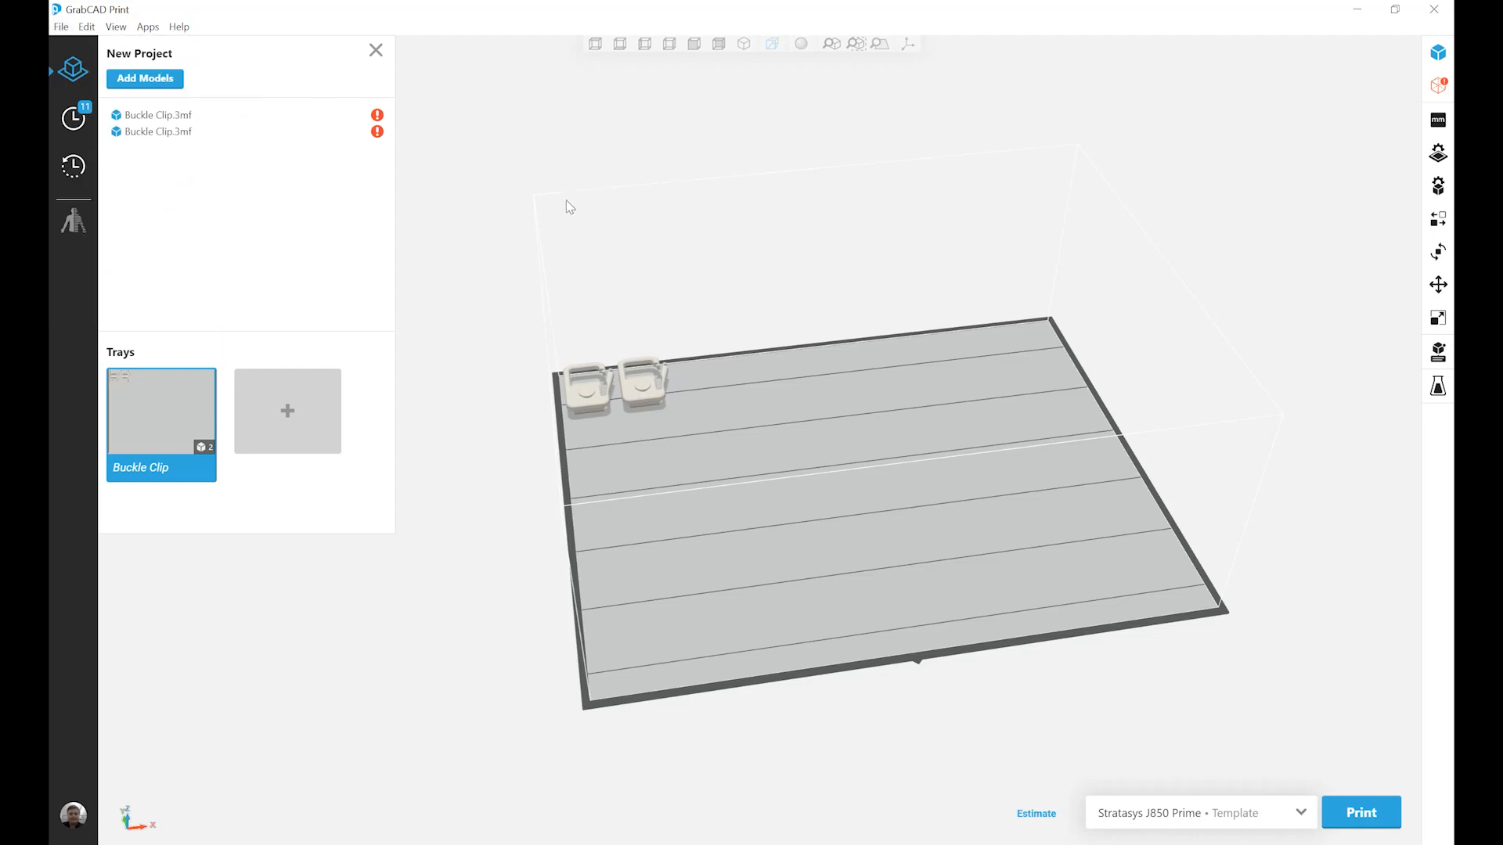
# - Add the Screwdriver Body and Screwdriver STL files from the Screwdriver Assembly Files folder as separate models
pyautogui.click(147, 79)
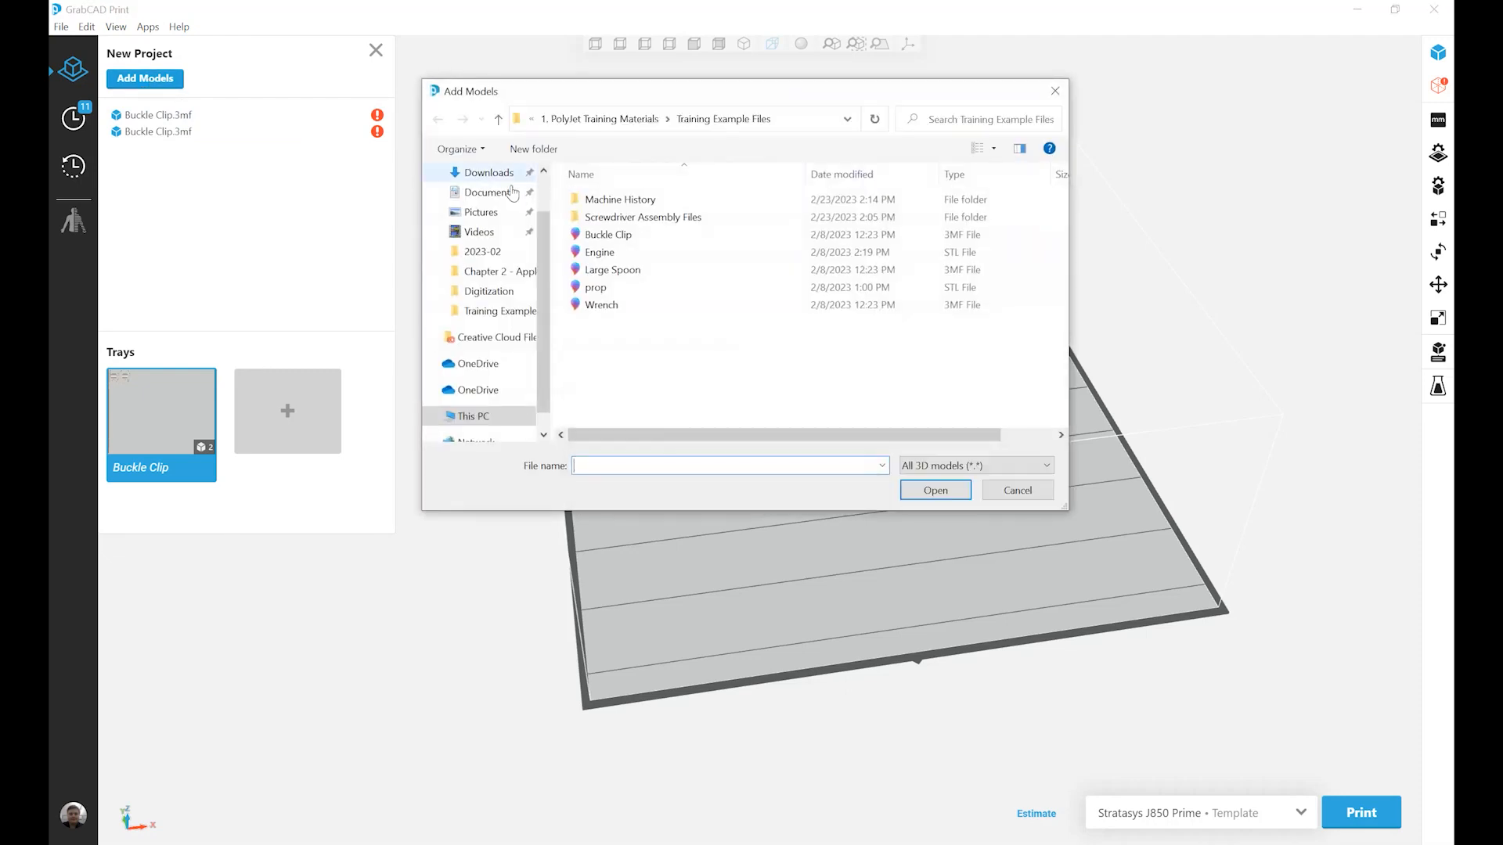
pyautogui.doubleClick(685, 221)
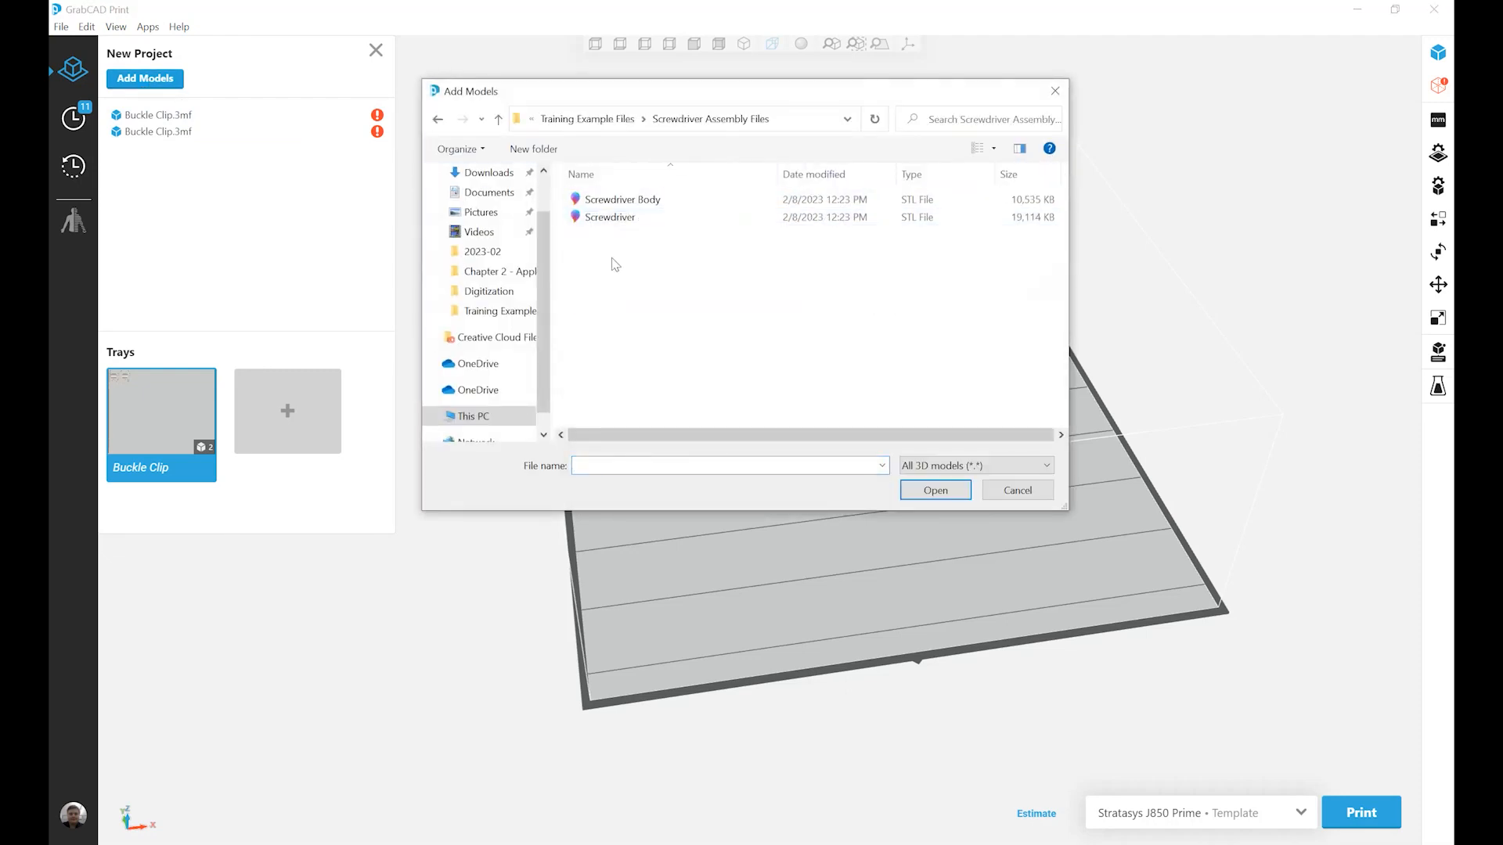
pyautogui.click(748, 217)
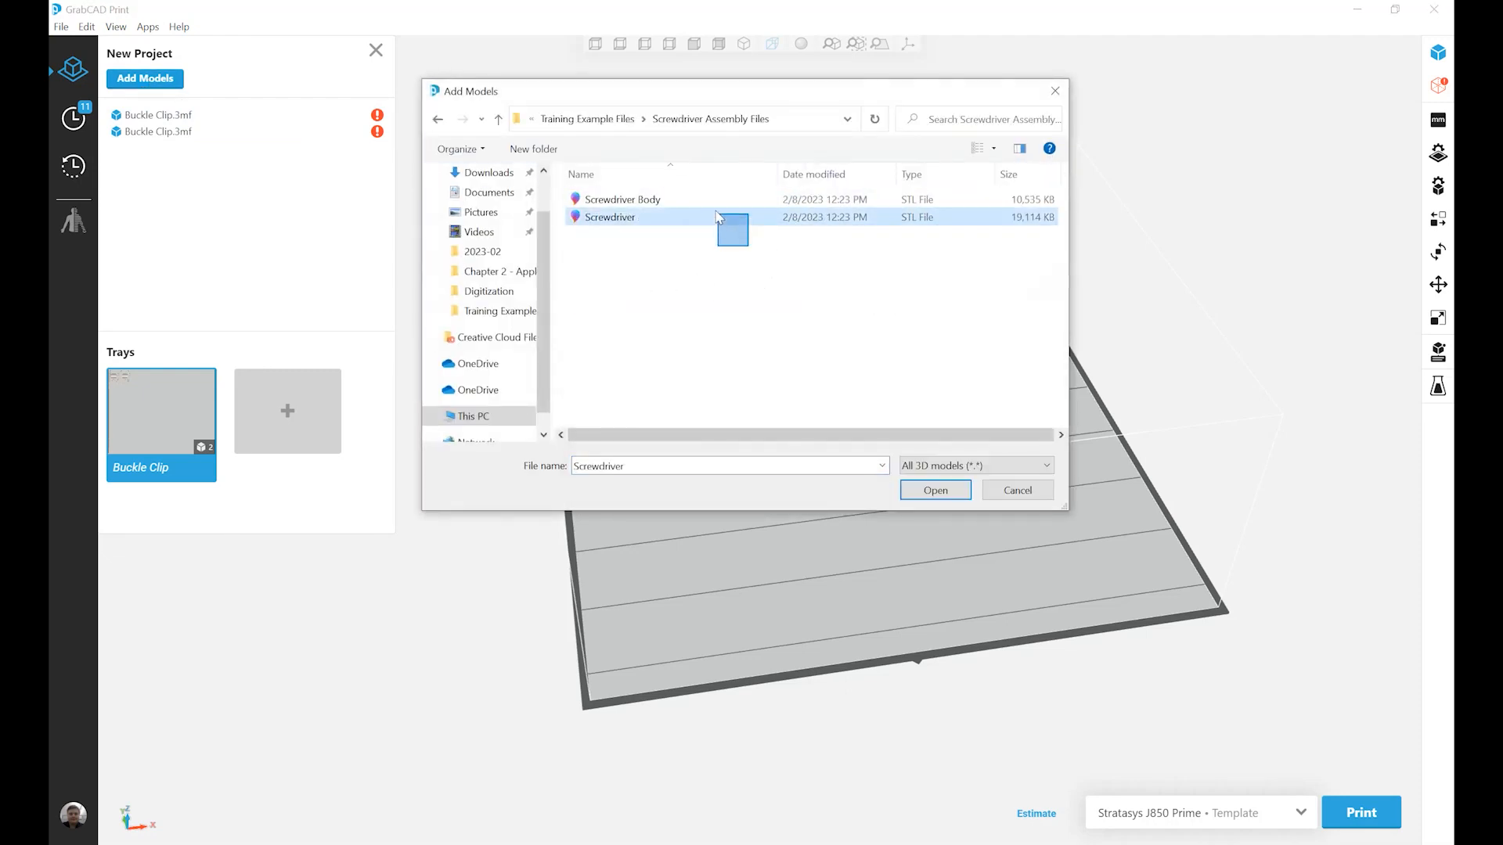
pyautogui.keyDown('shift'); pyautogui.click(705, 200); pyautogui.keyUp('shift')
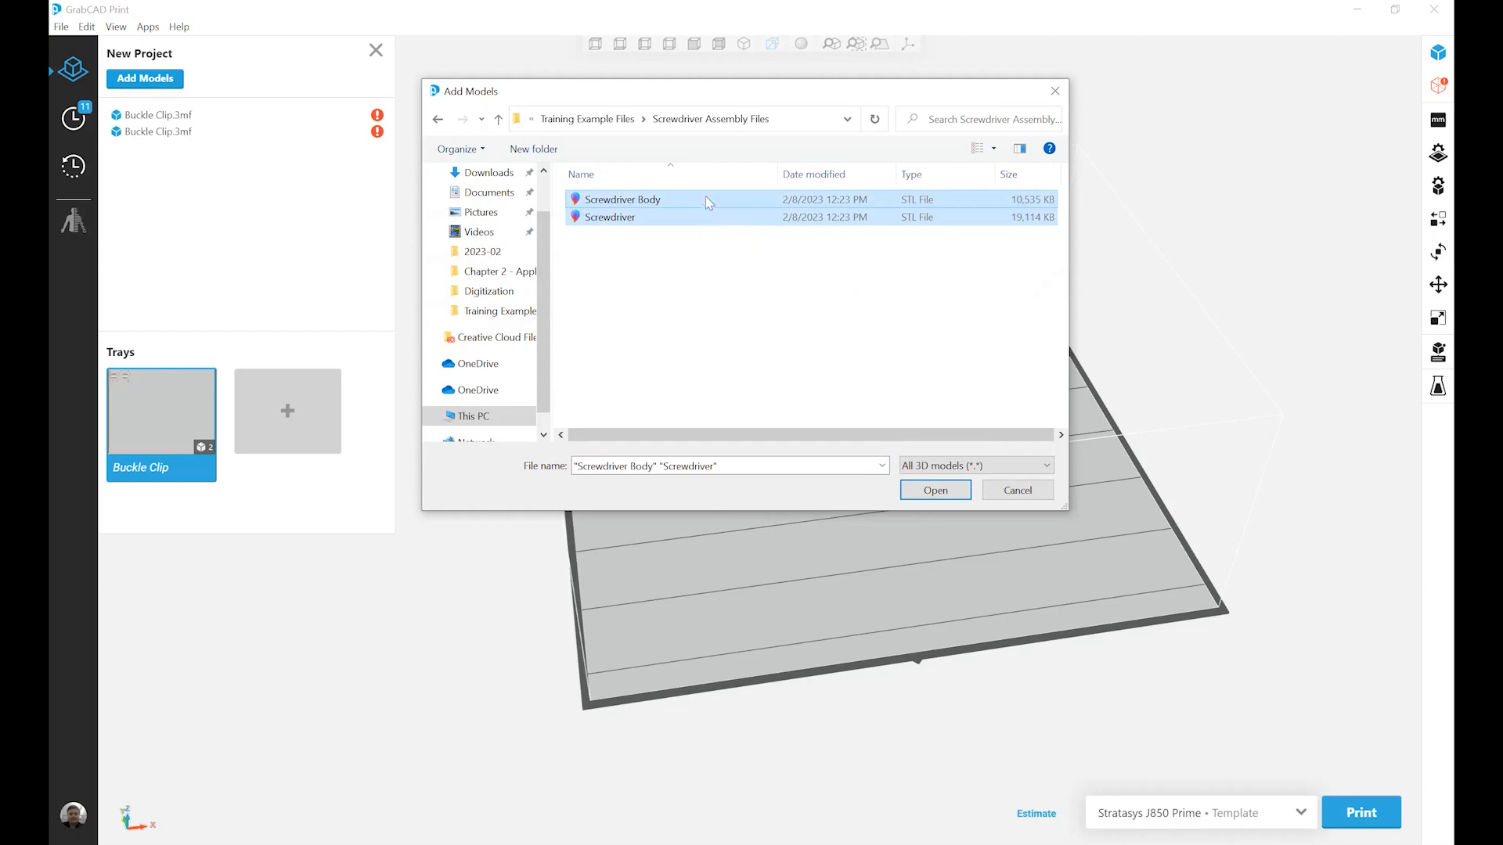
pyautogui.click(935, 491)
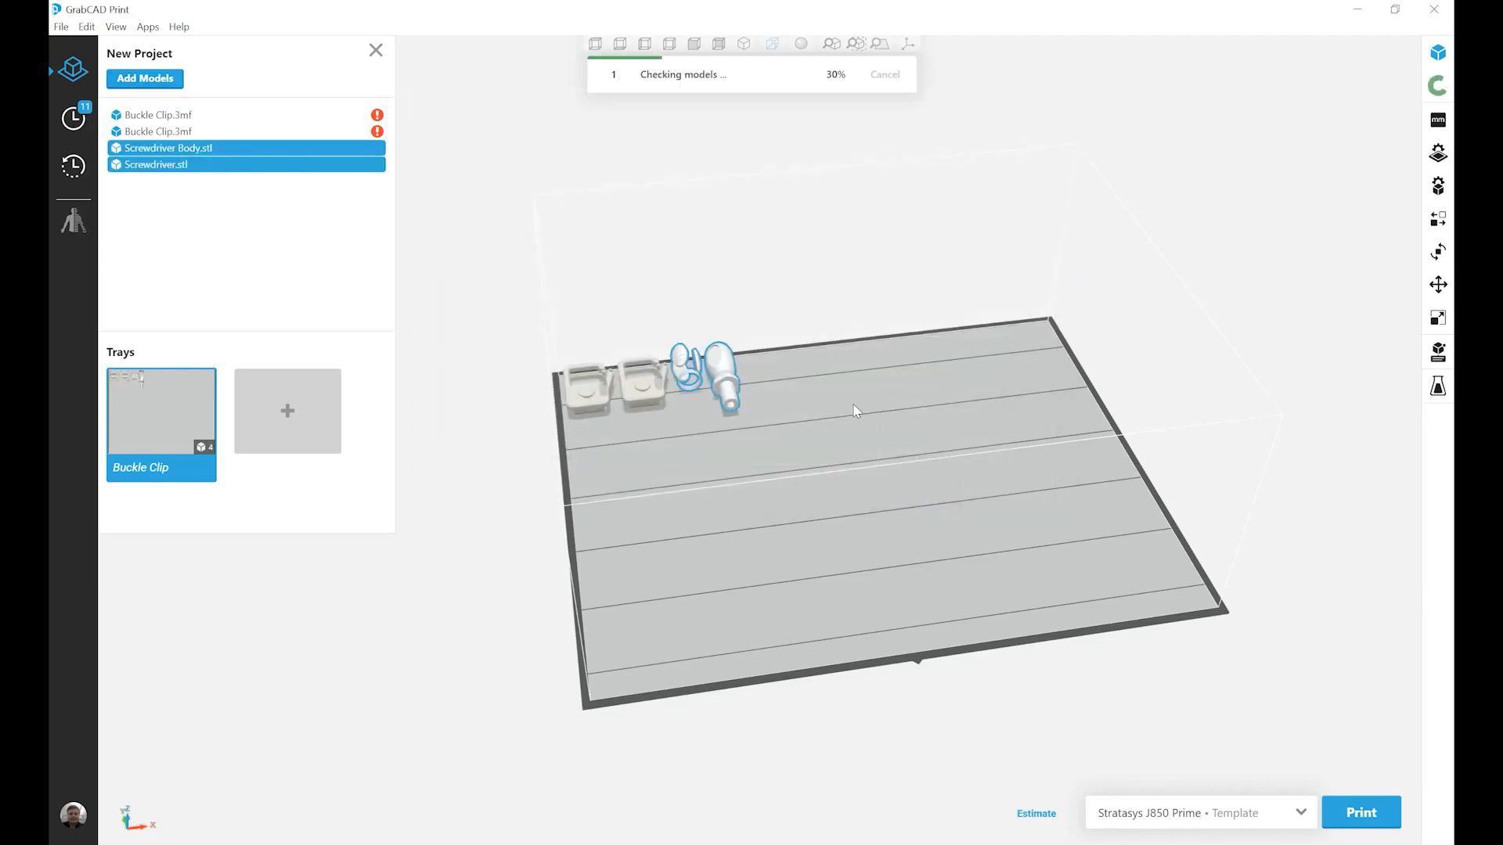
# - Examine the separately added screwdriver parts up close on the tray, picking out the Screwdriver.stl part
pyautogui.scroll(5, 705, 397)
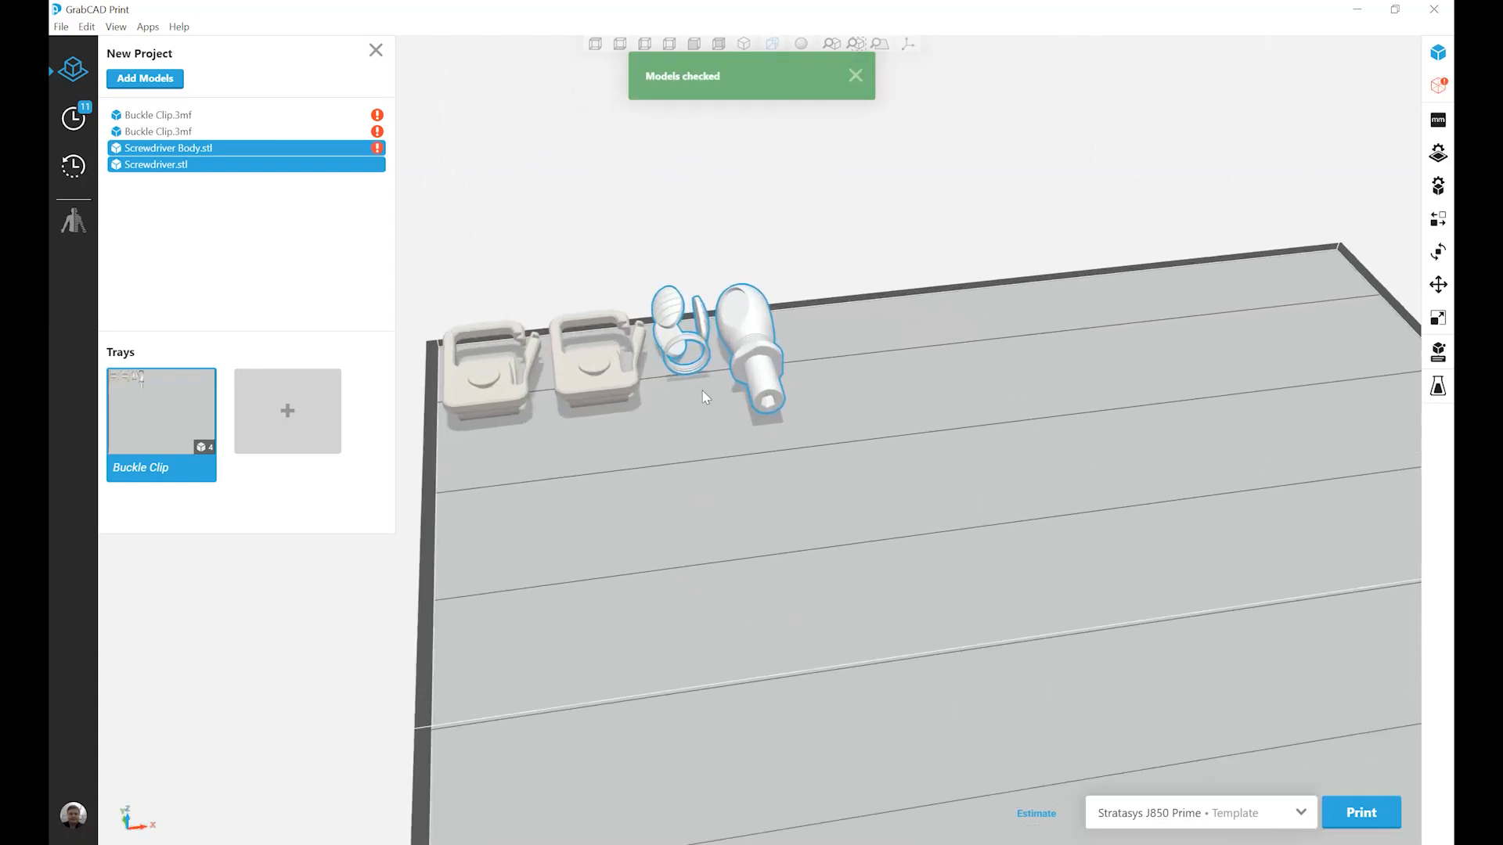
pyautogui.scroll(5, 704, 396)
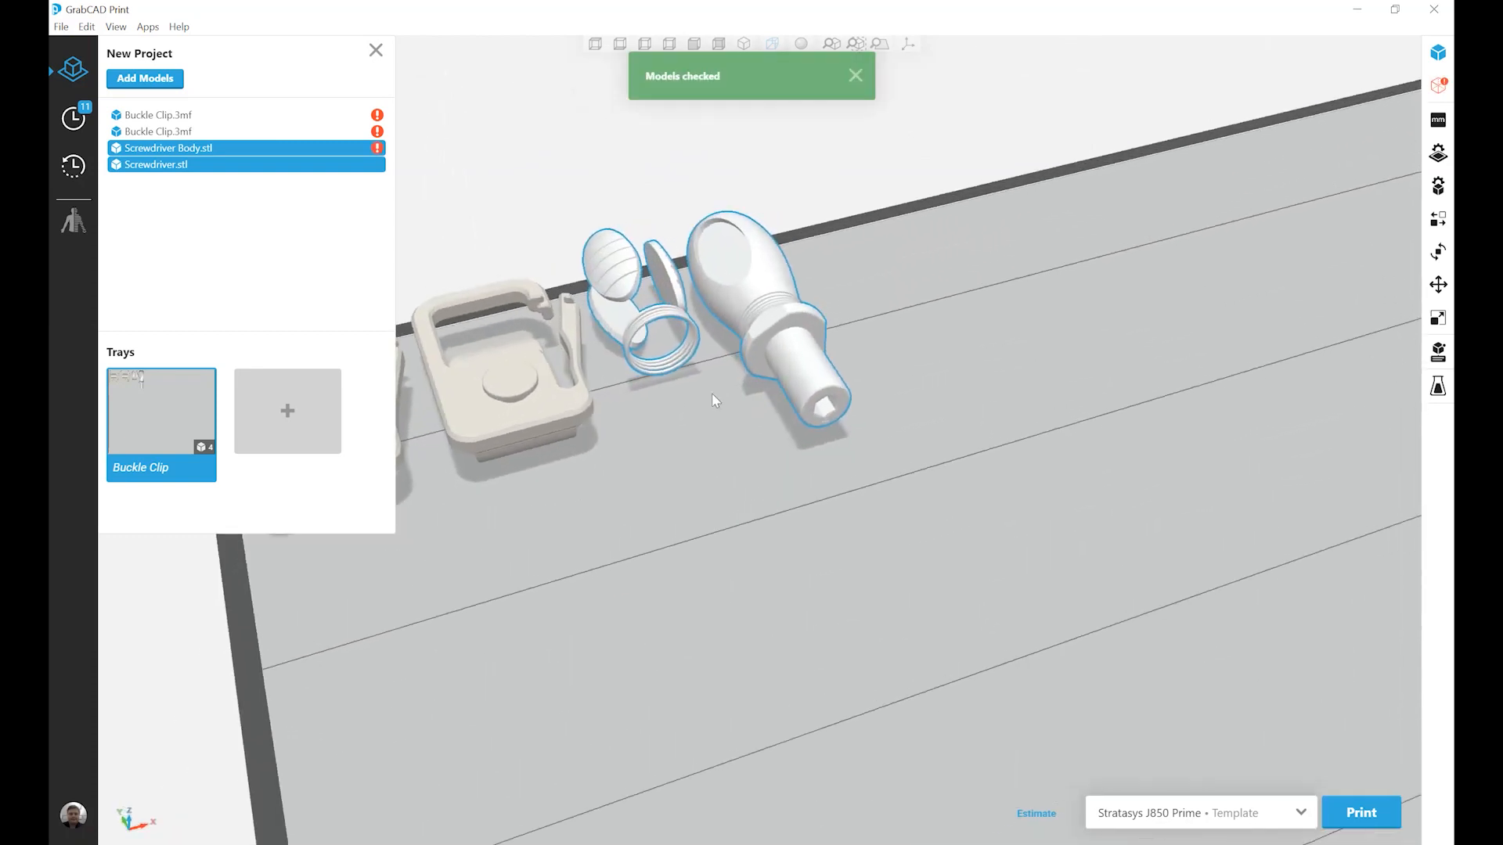
pyautogui.scroll(3, 710, 395)
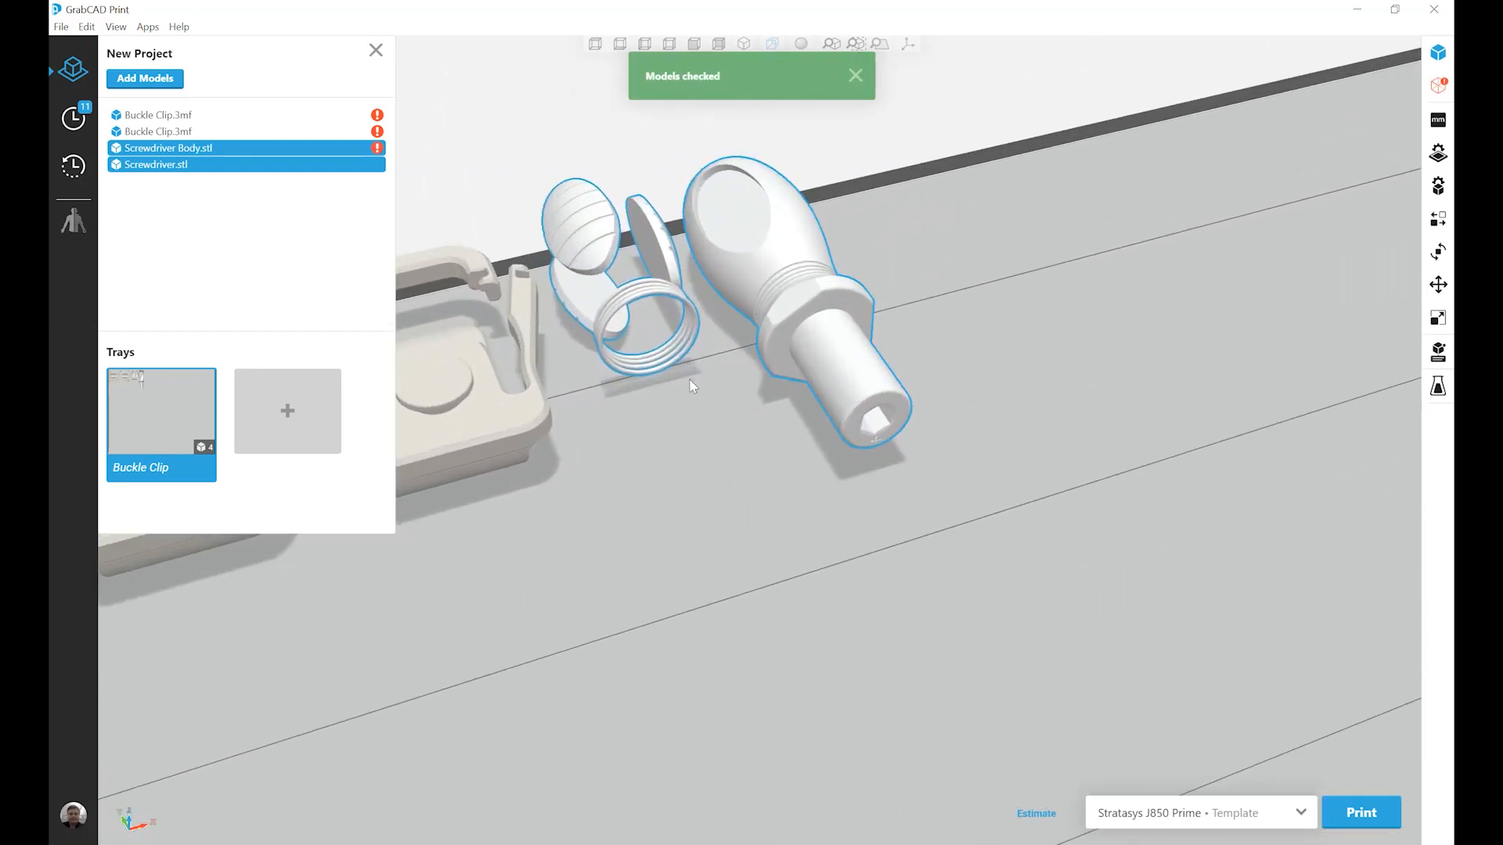
pyautogui.click(704, 384)
pyautogui.click(637, 262)
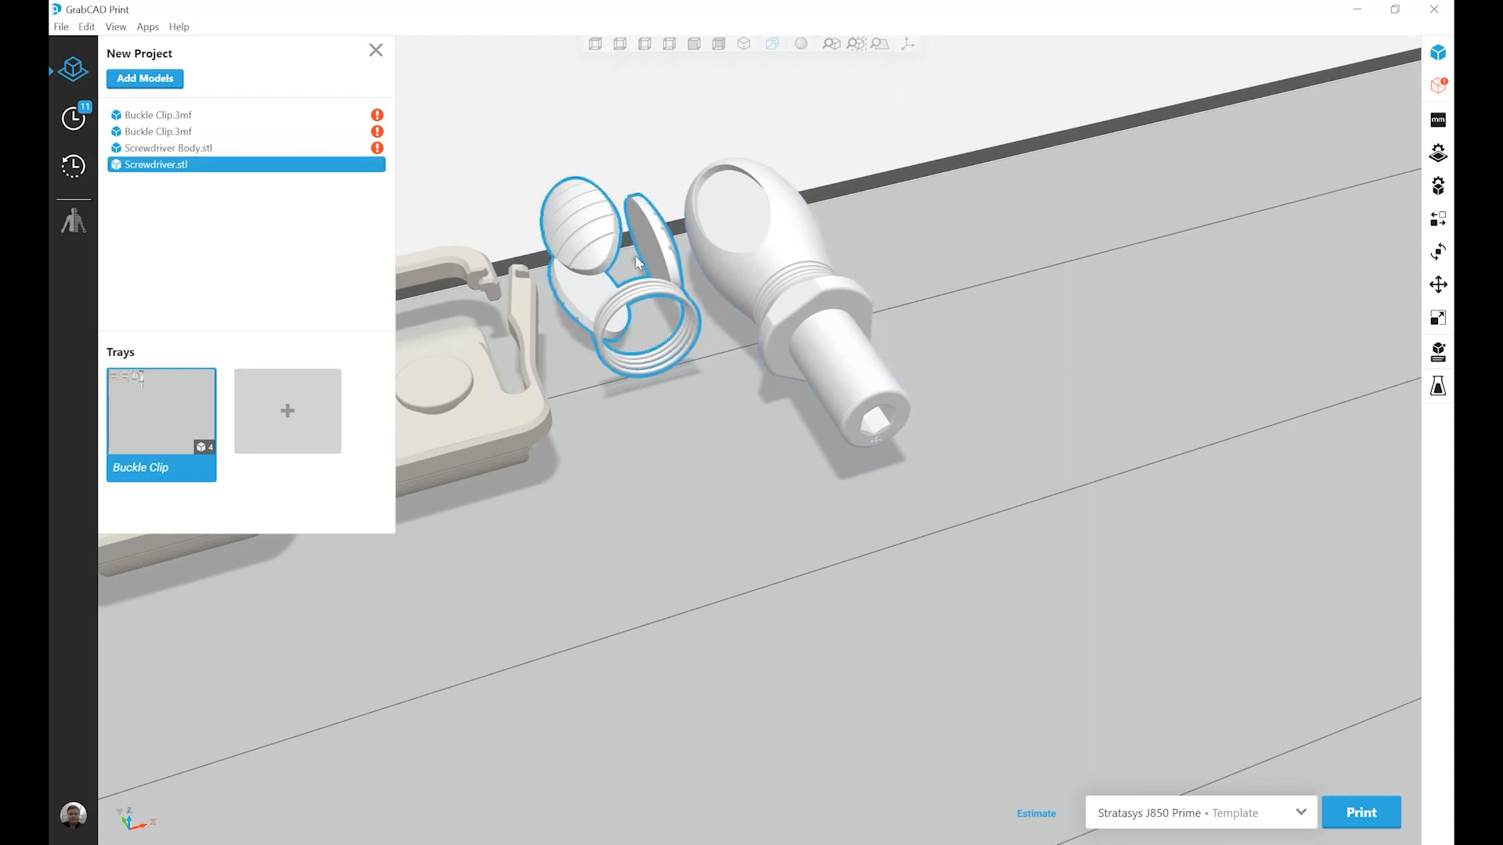
pyautogui.moveTo(637, 262); pyautogui.dragTo(581, 252)
pyautogui.click(659, 419)
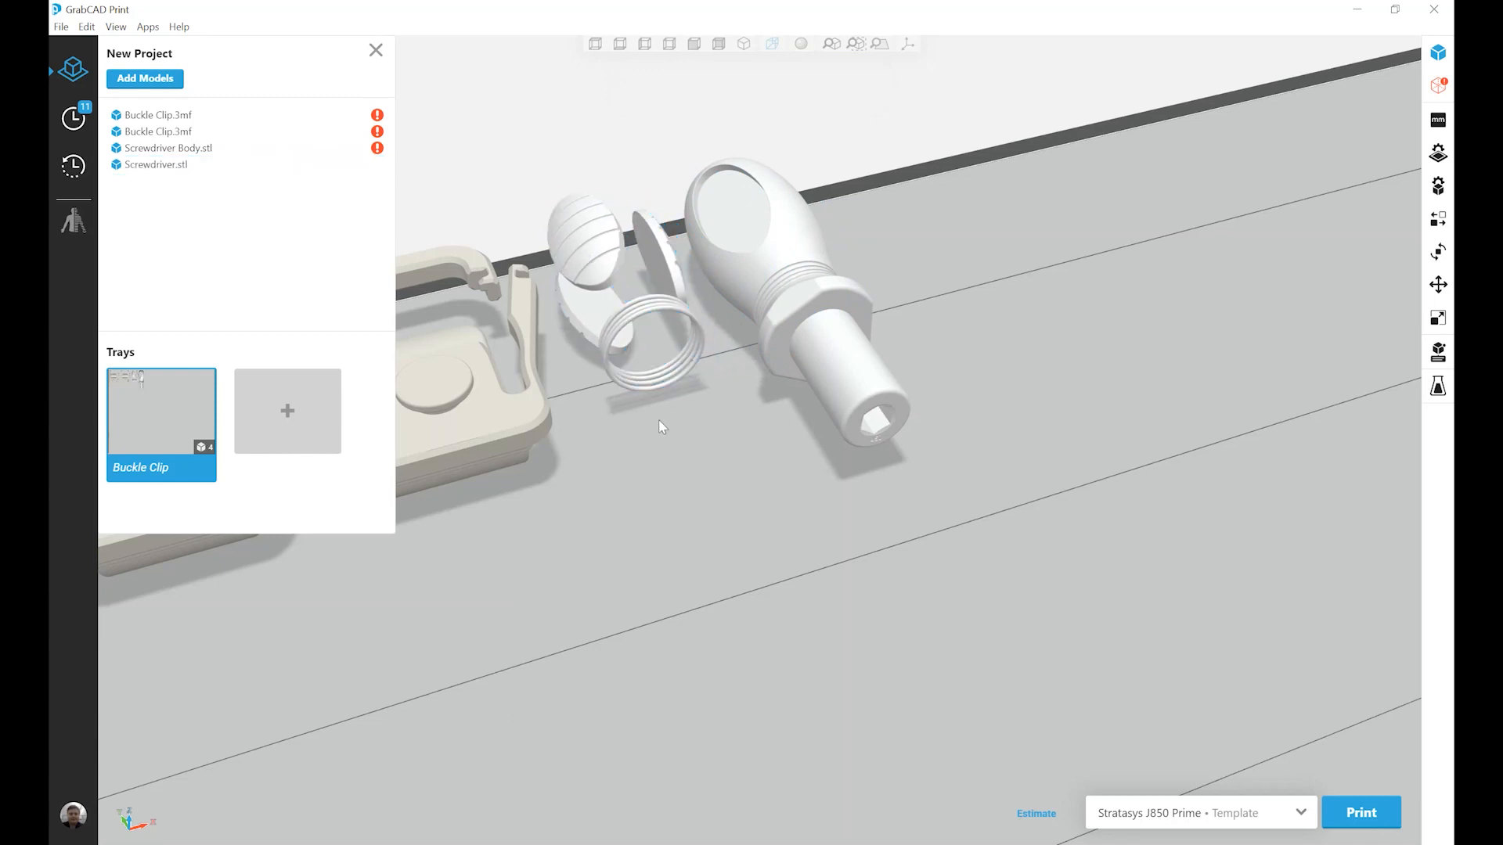
# - Add the Screwdriver Body and Screwdriver STL files together as an assembly
pyautogui.click(60, 30)
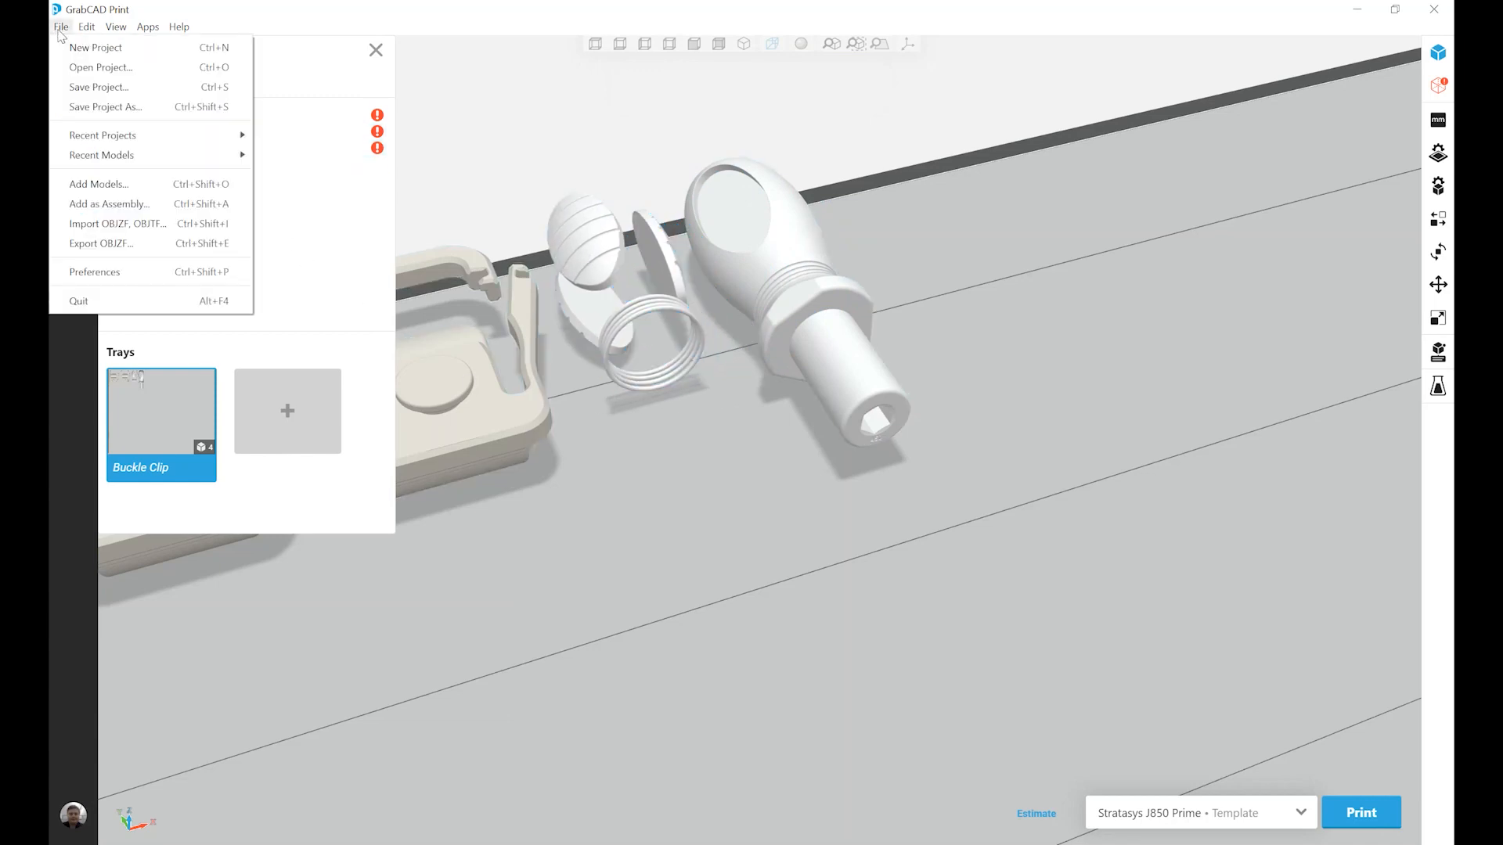
pyautogui.click(110, 205)
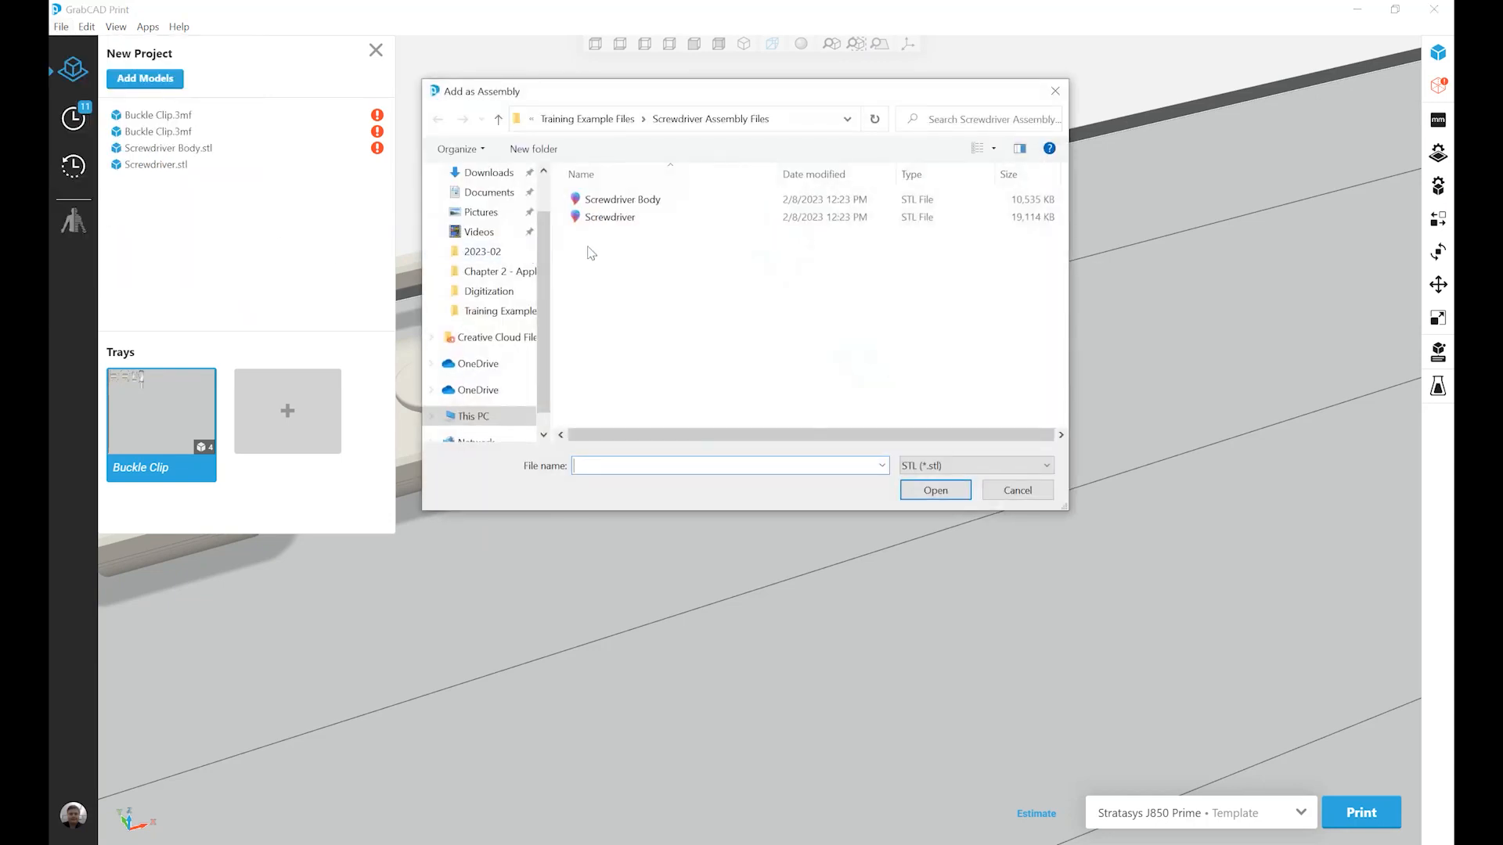
pyautogui.moveTo(661, 253); pyautogui.dragTo(636, 195)
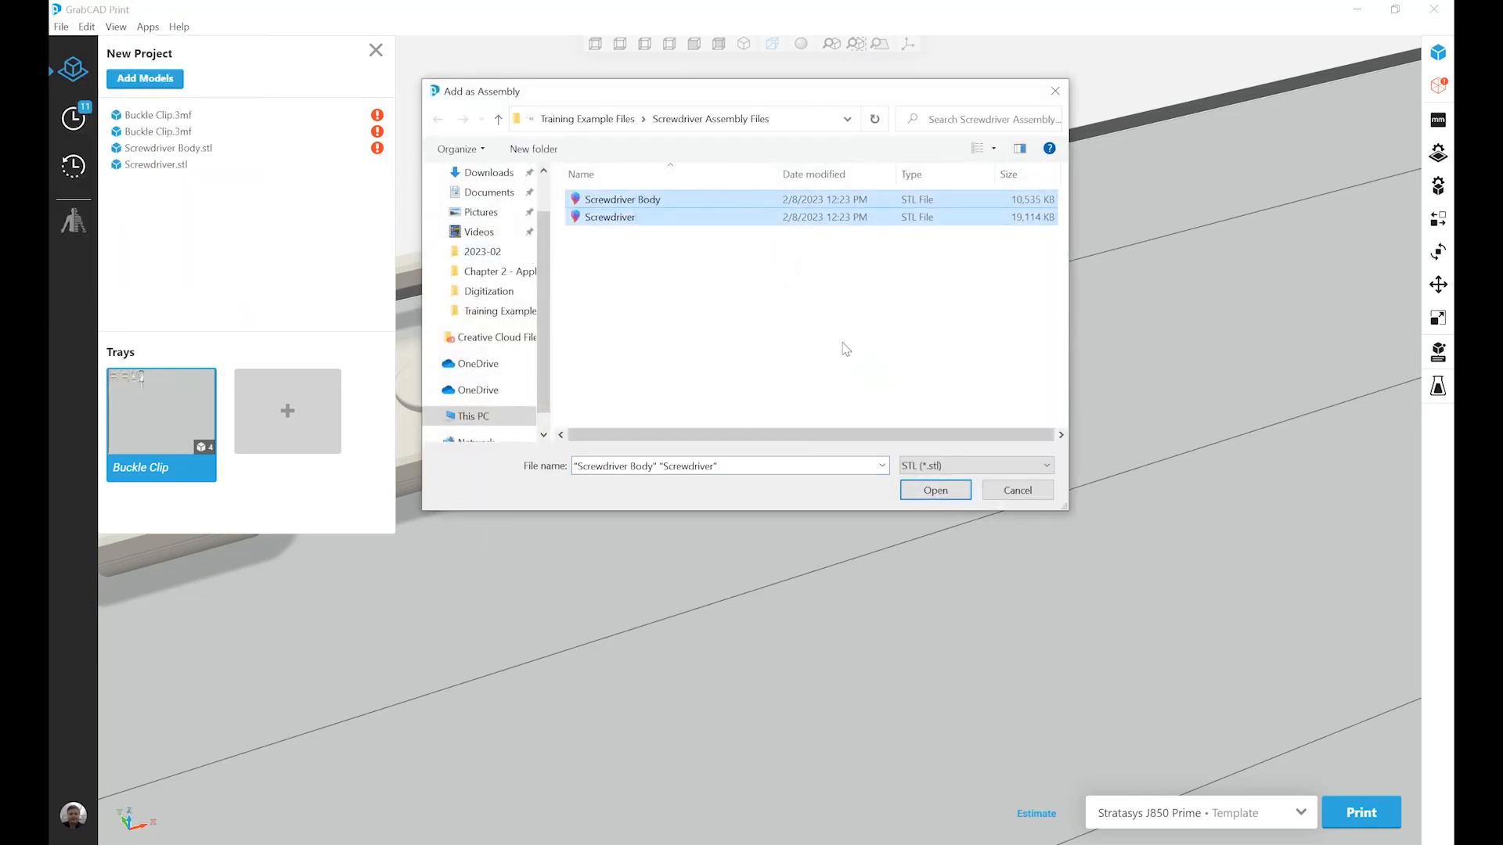
pyautogui.click(905, 494)
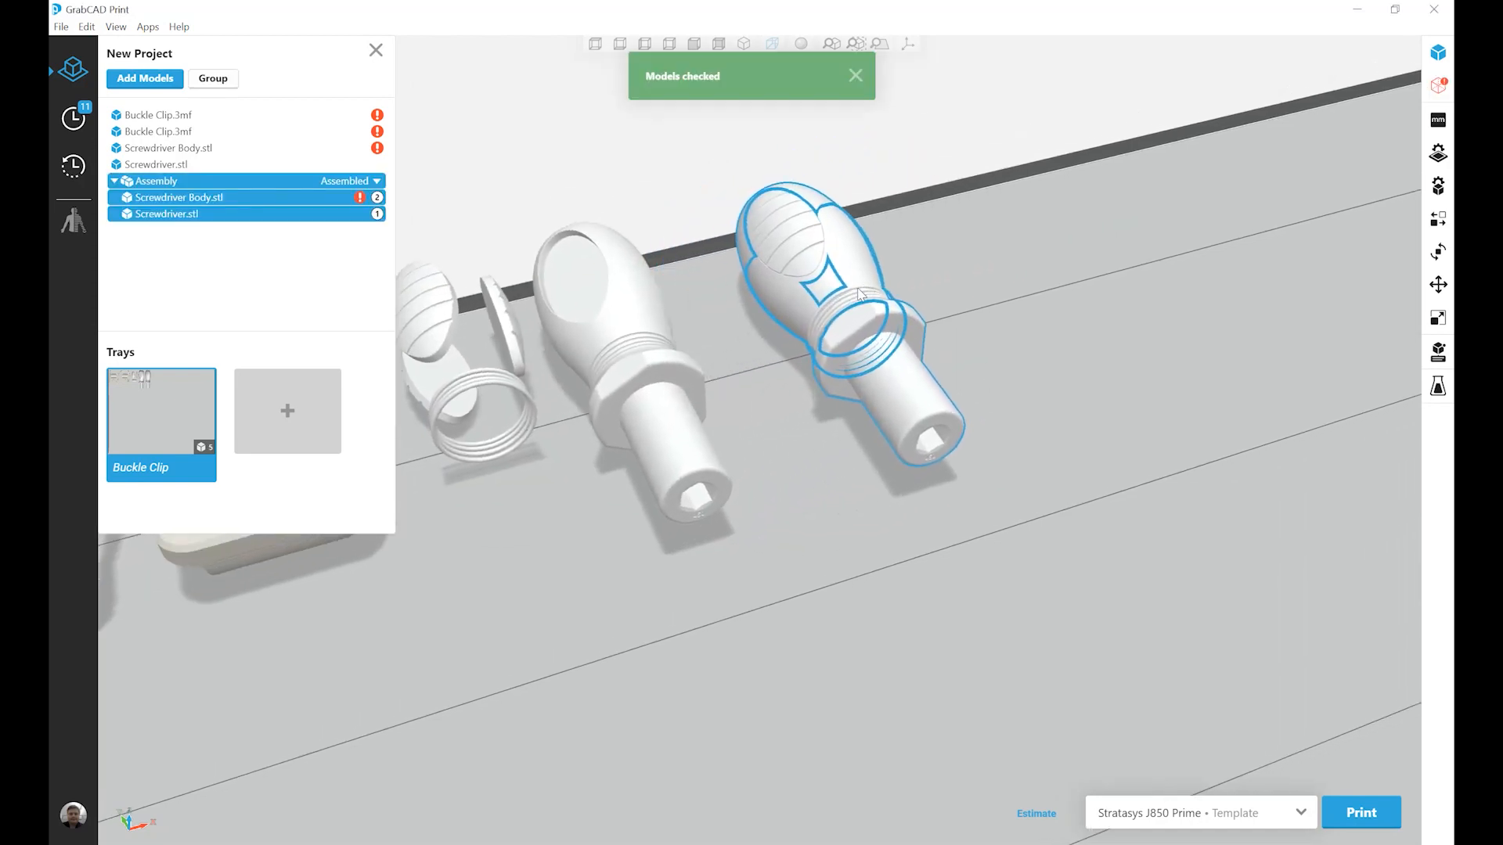
pyautogui.click(847, 484)
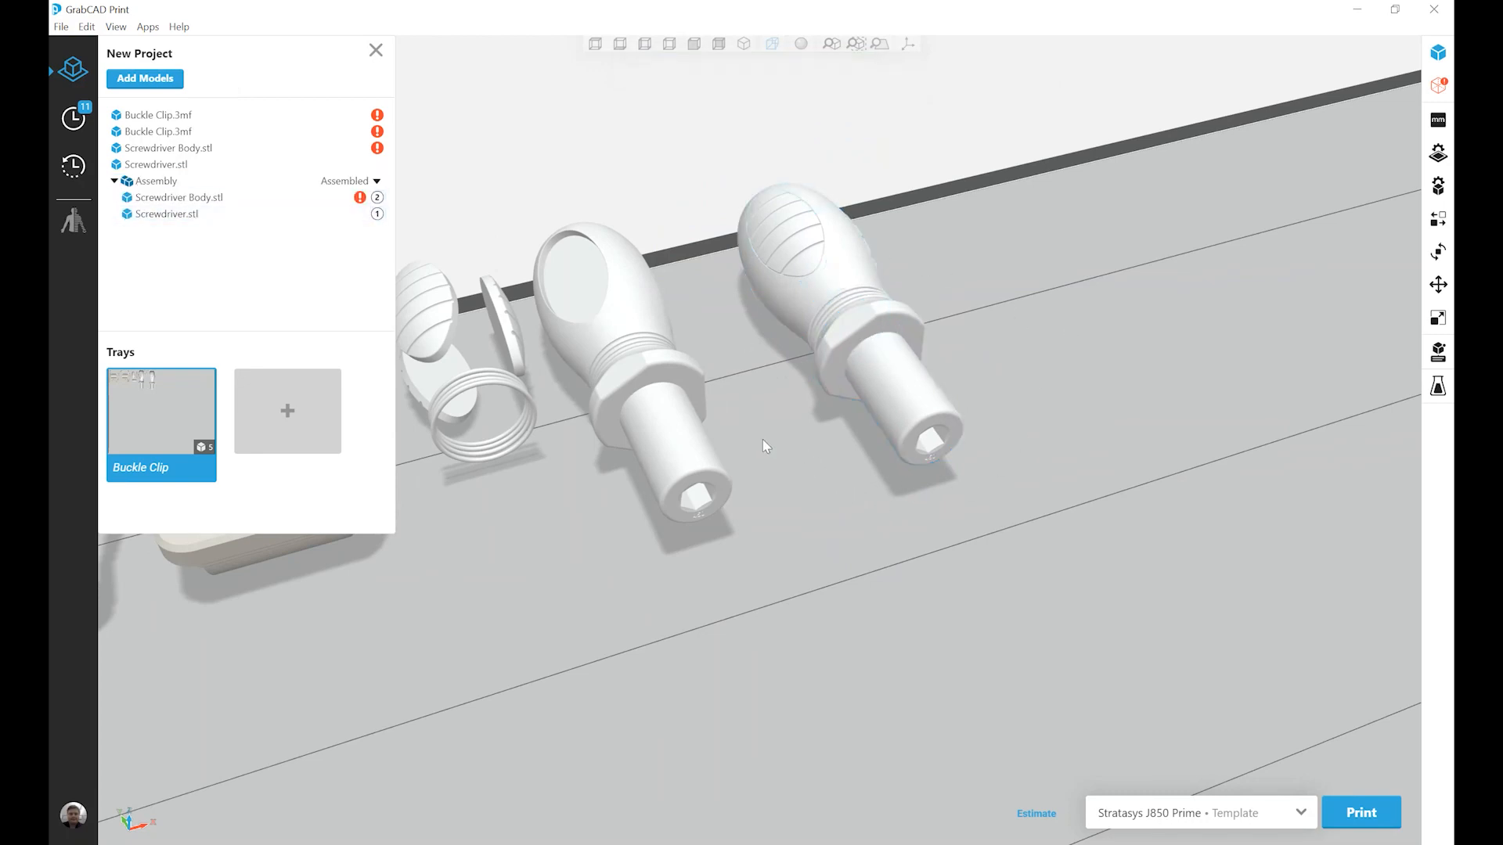
# - Switch the screwdriver assembly to Disassembled and back to Assembled
pyautogui.click(235, 183)
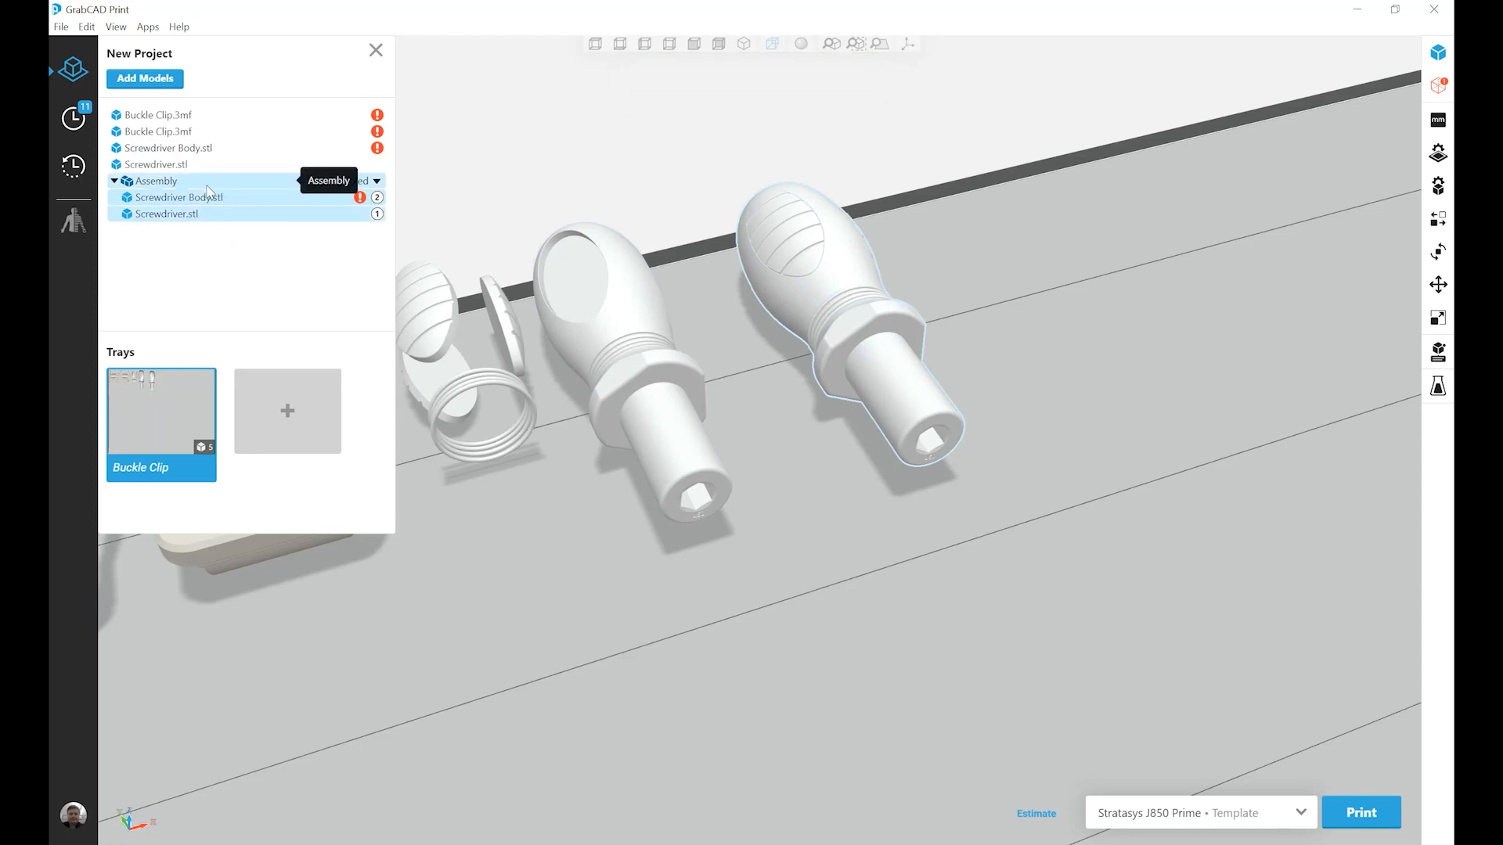
pyautogui.click(236, 197)
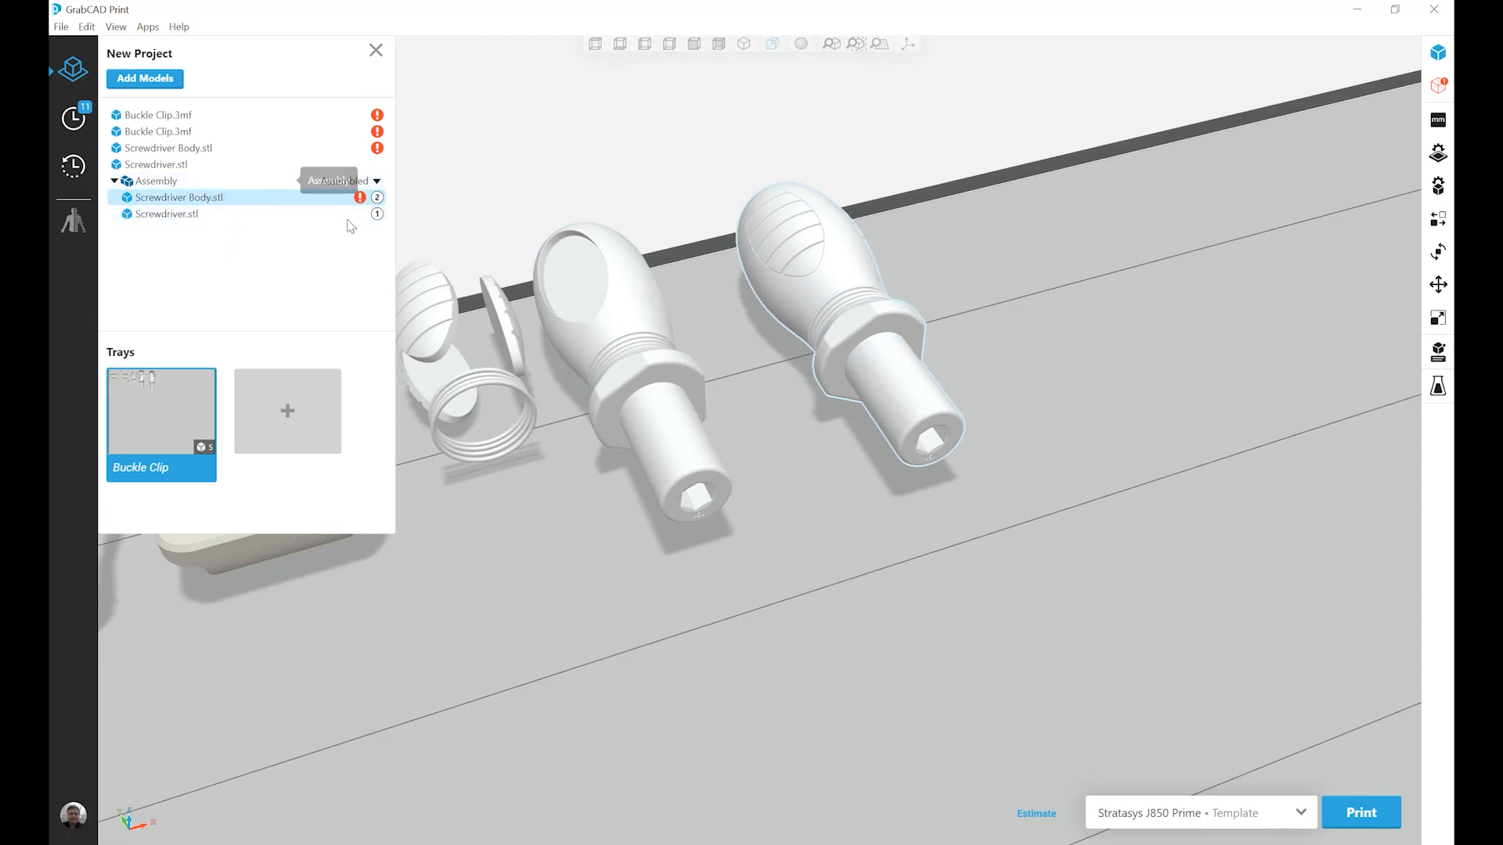
pyautogui.click(368, 181)
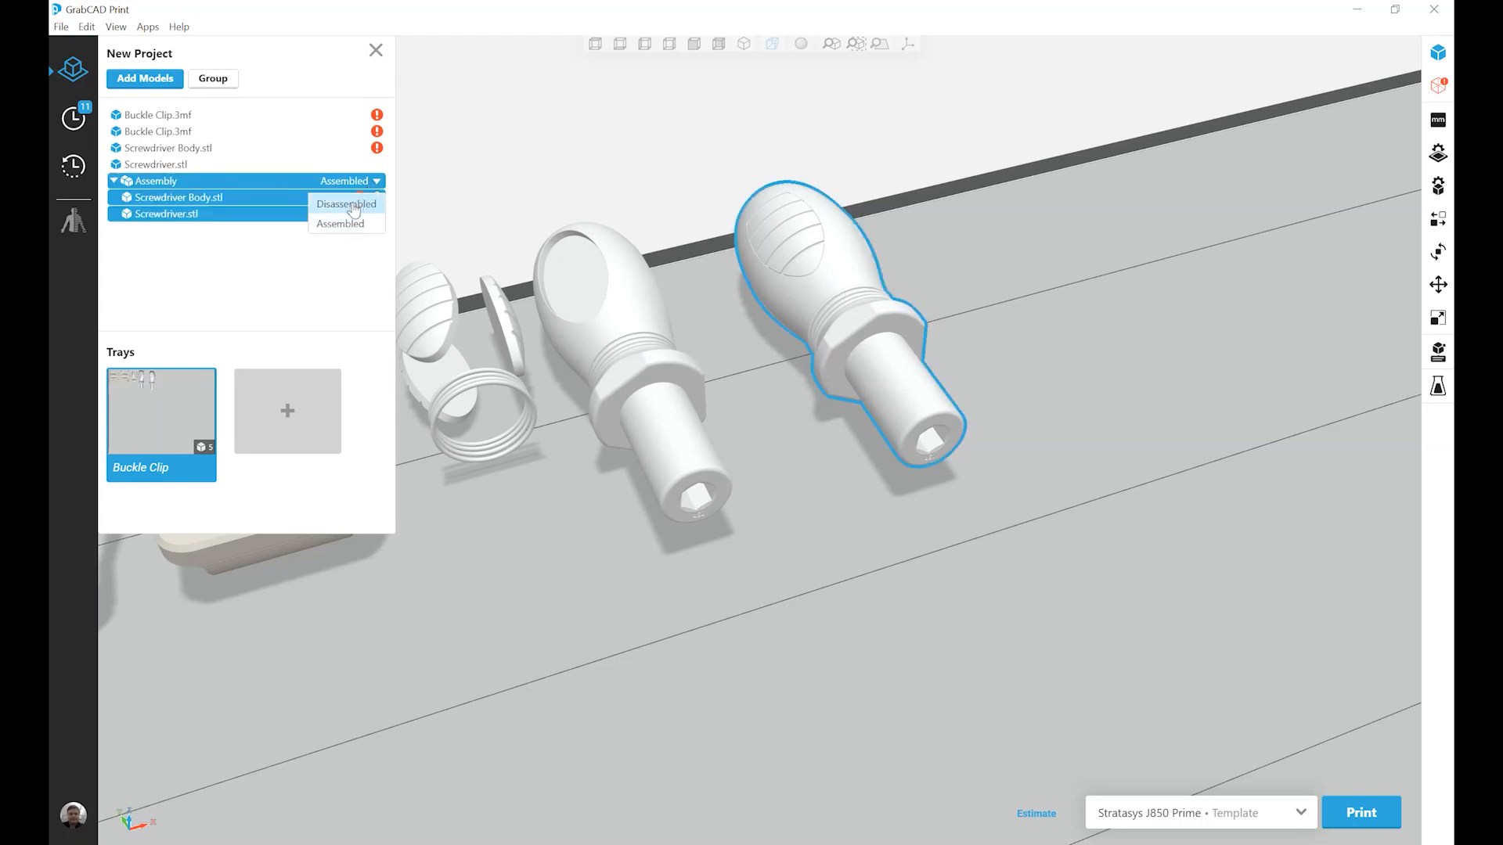
pyautogui.click(347, 205)
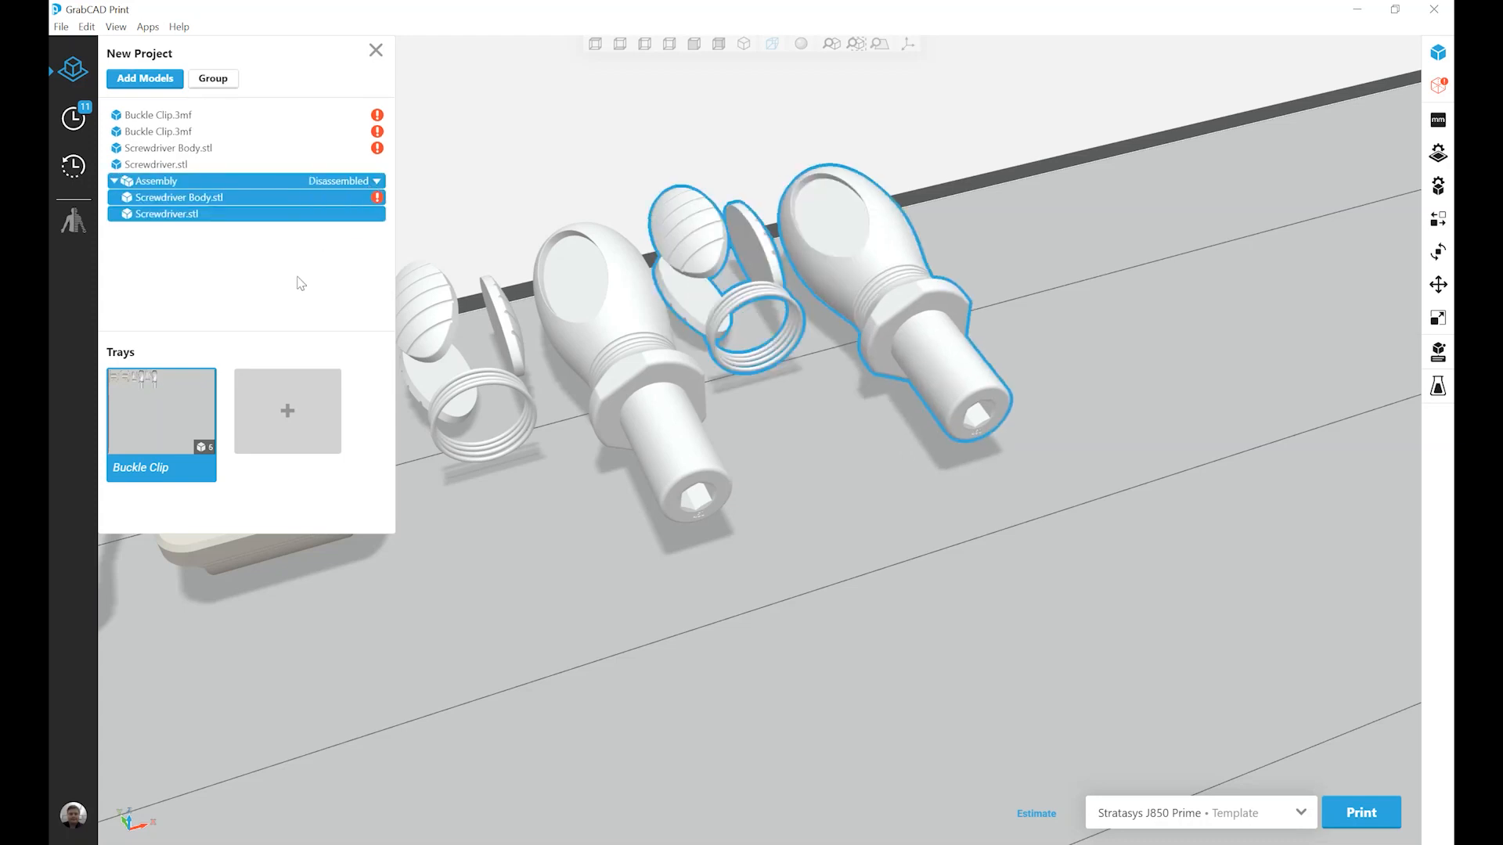
pyautogui.click(354, 182)
pyautogui.click(338, 222)
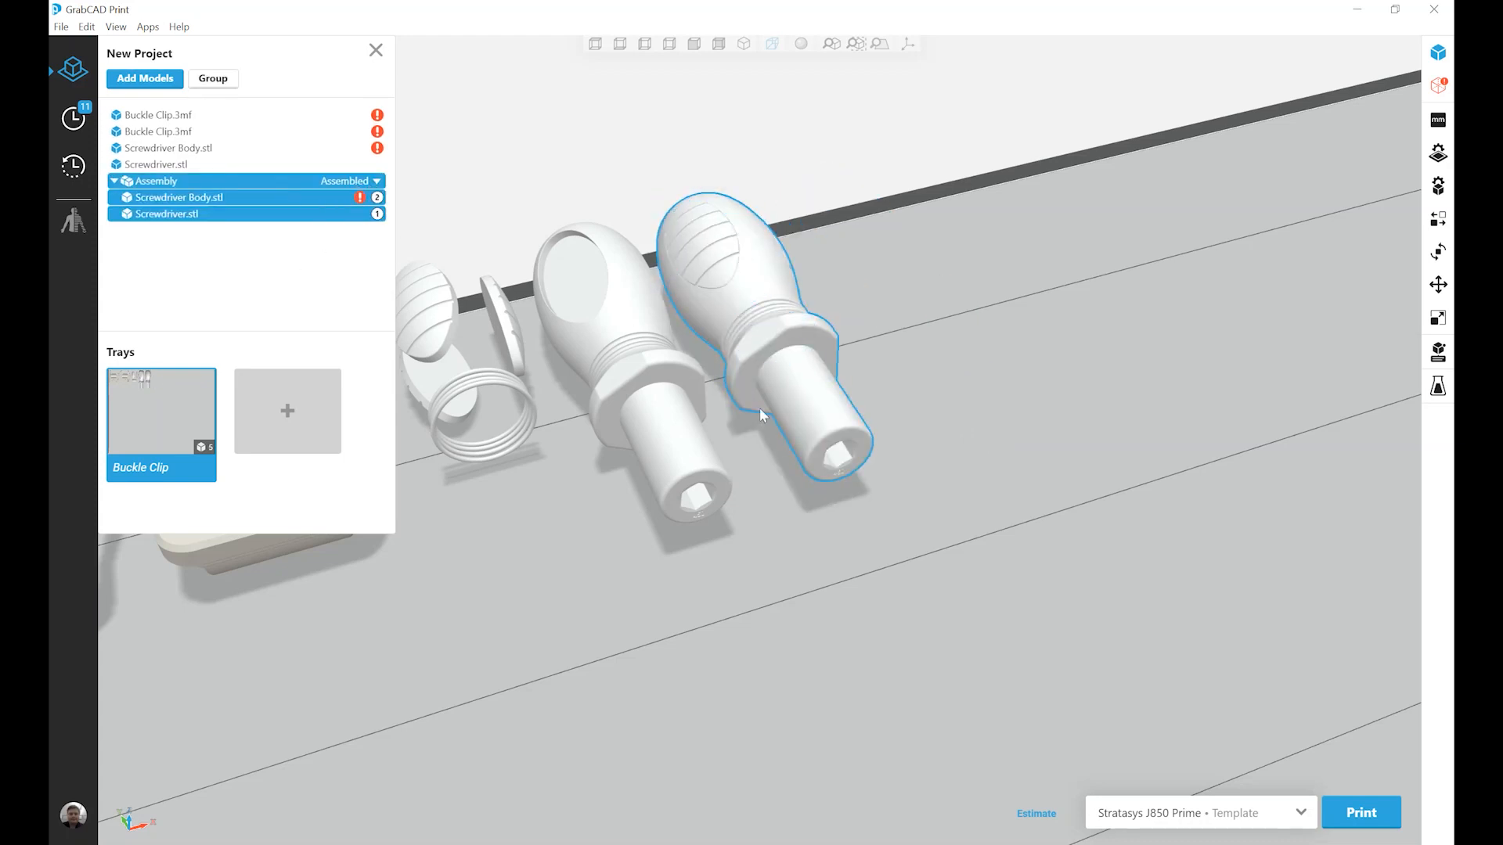
pyautogui.click(984, 282)
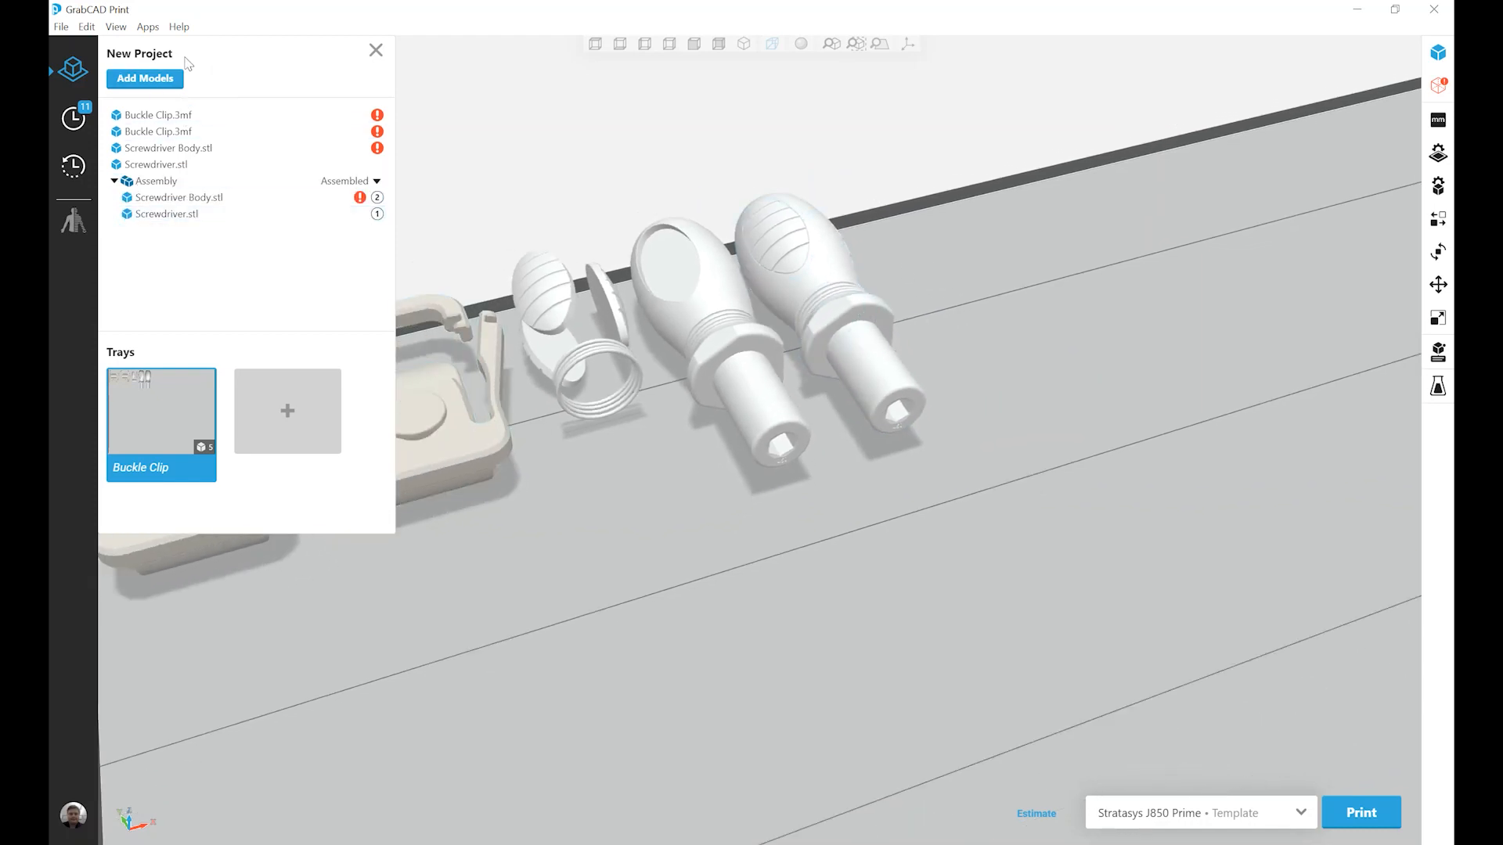
pyautogui.click(61, 29)
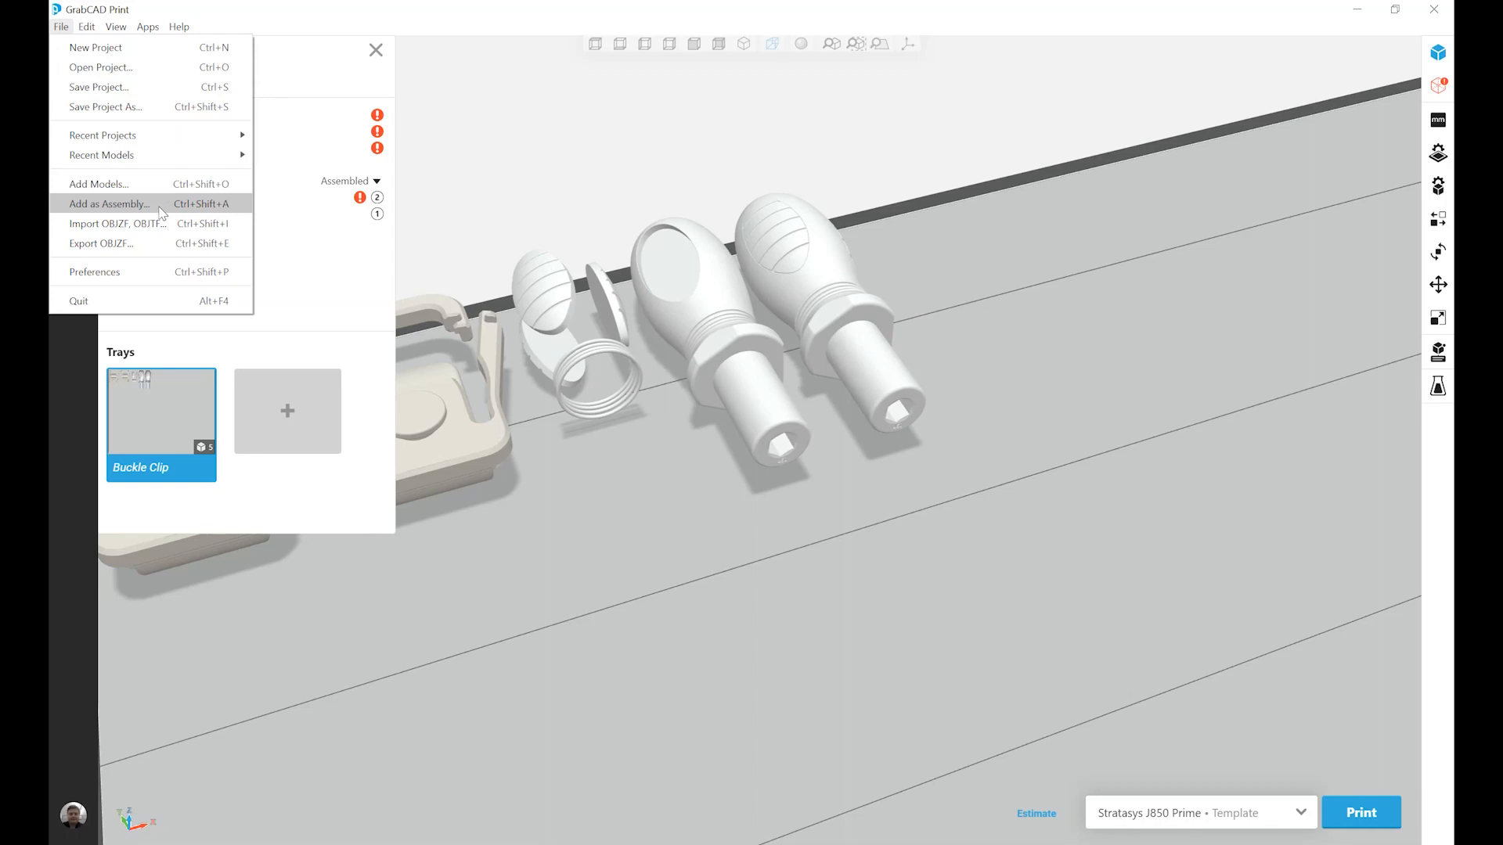
pyautogui.click(291, 63)
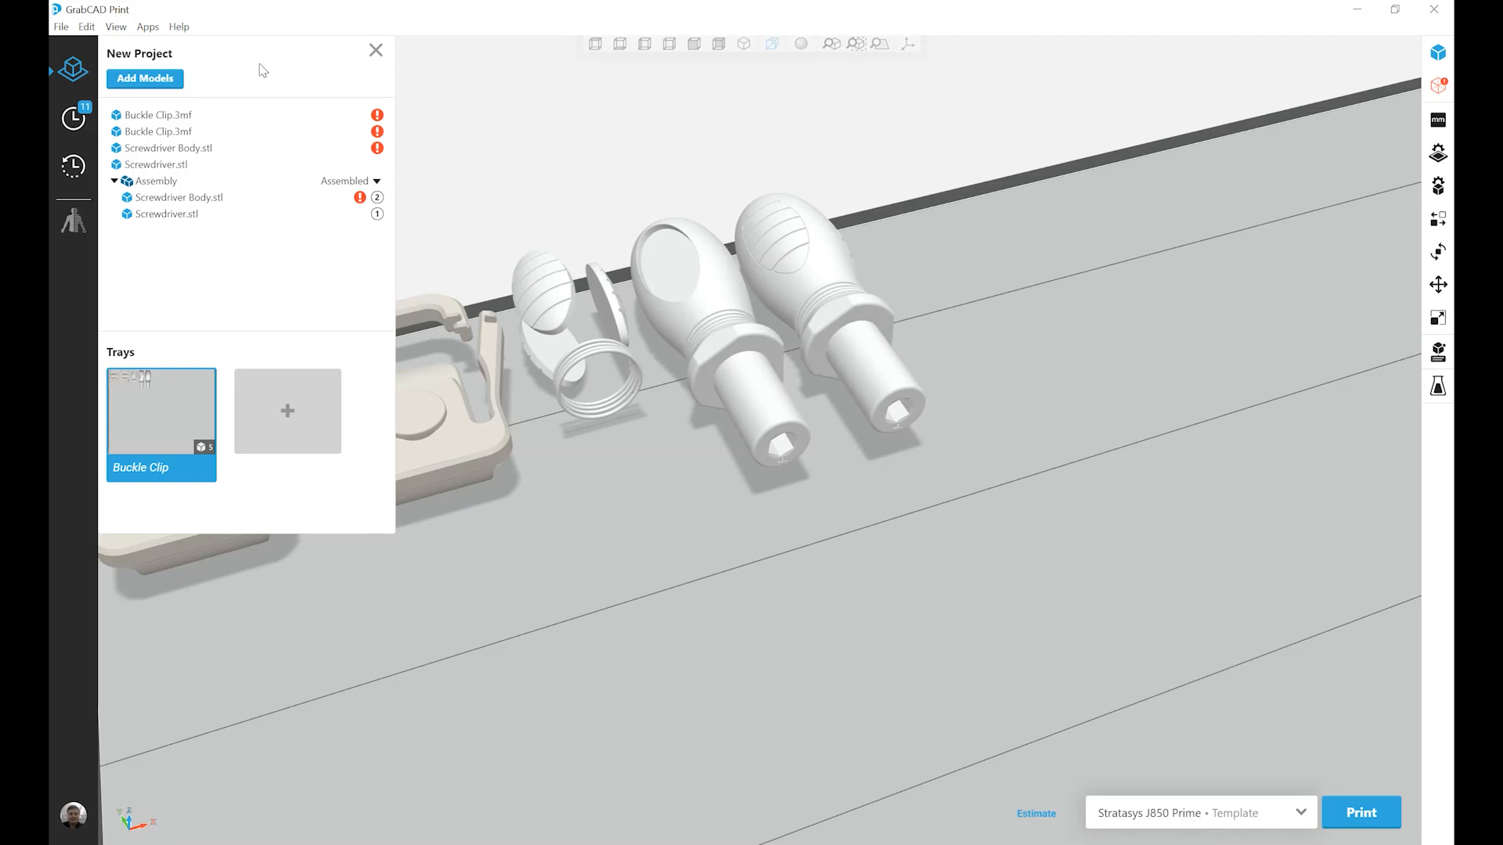
# - Add the Large Spoon 3MF model from the Training Example Files folder to the tray
pyautogui.click(144, 80)
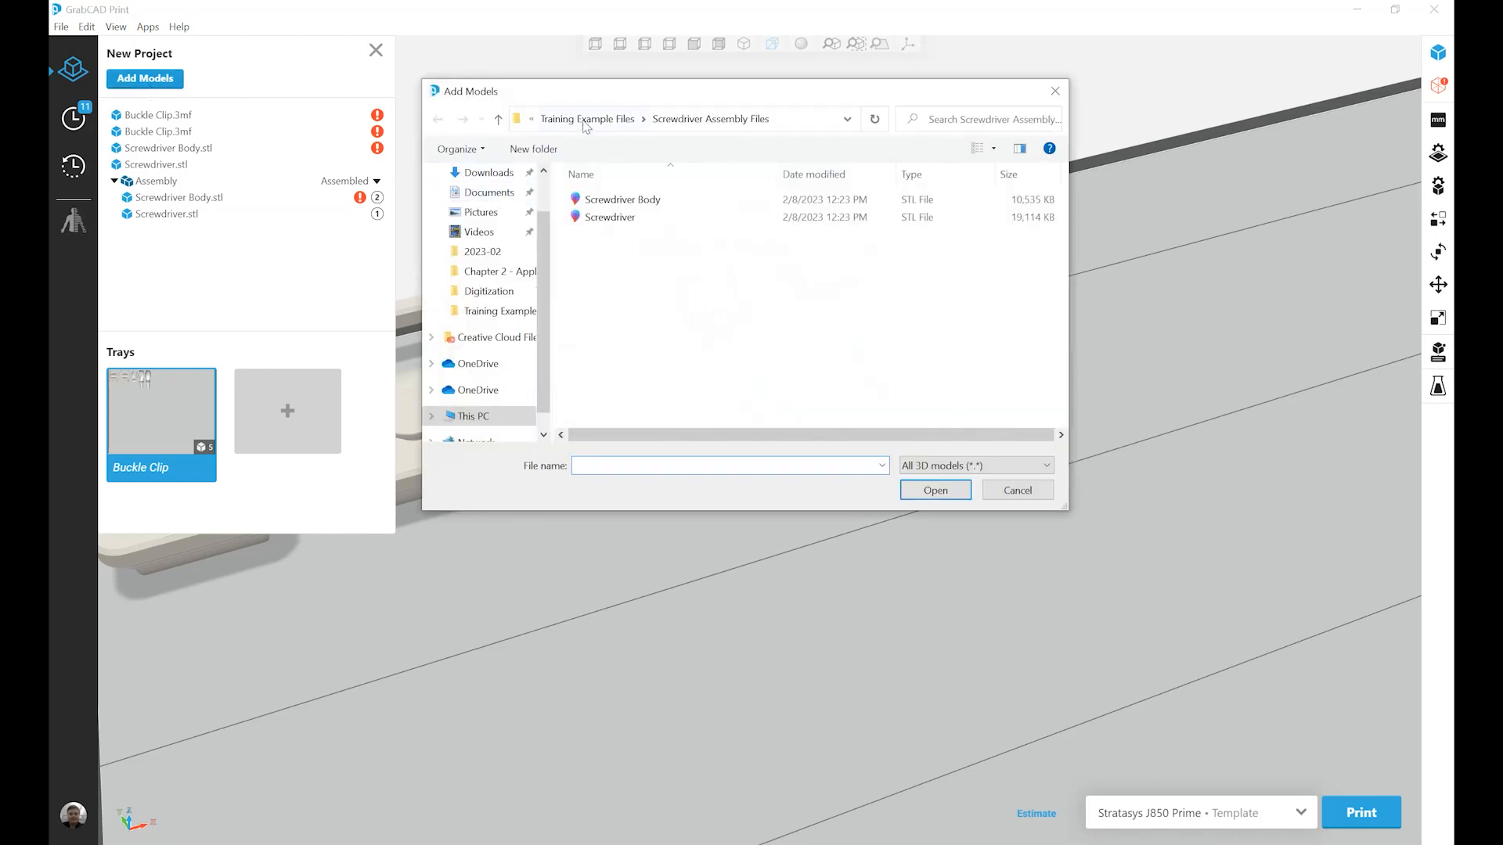
pyautogui.click(586, 119)
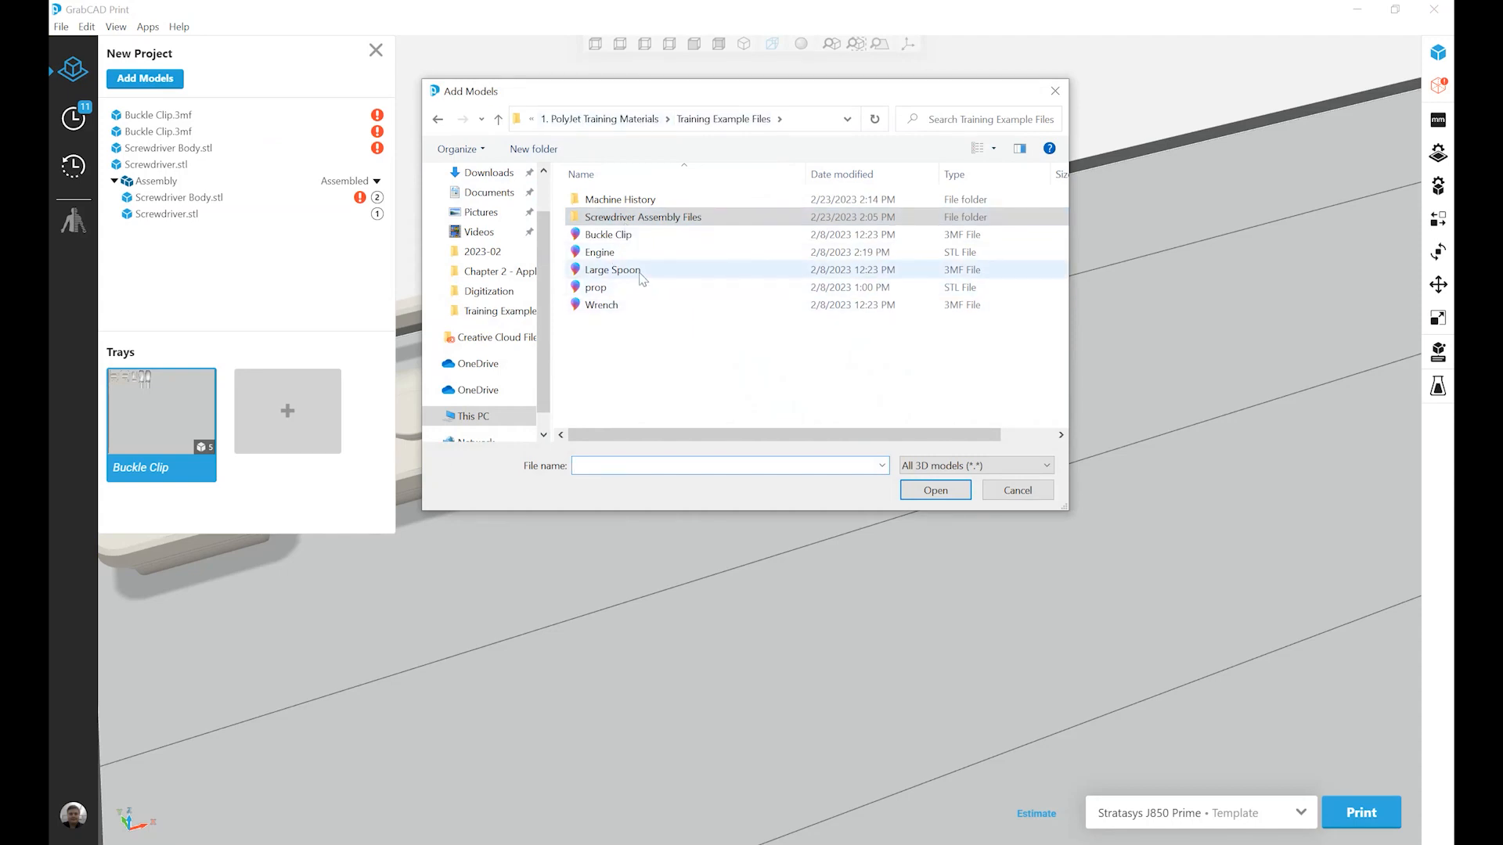
pyautogui.doubleClick(612, 270)
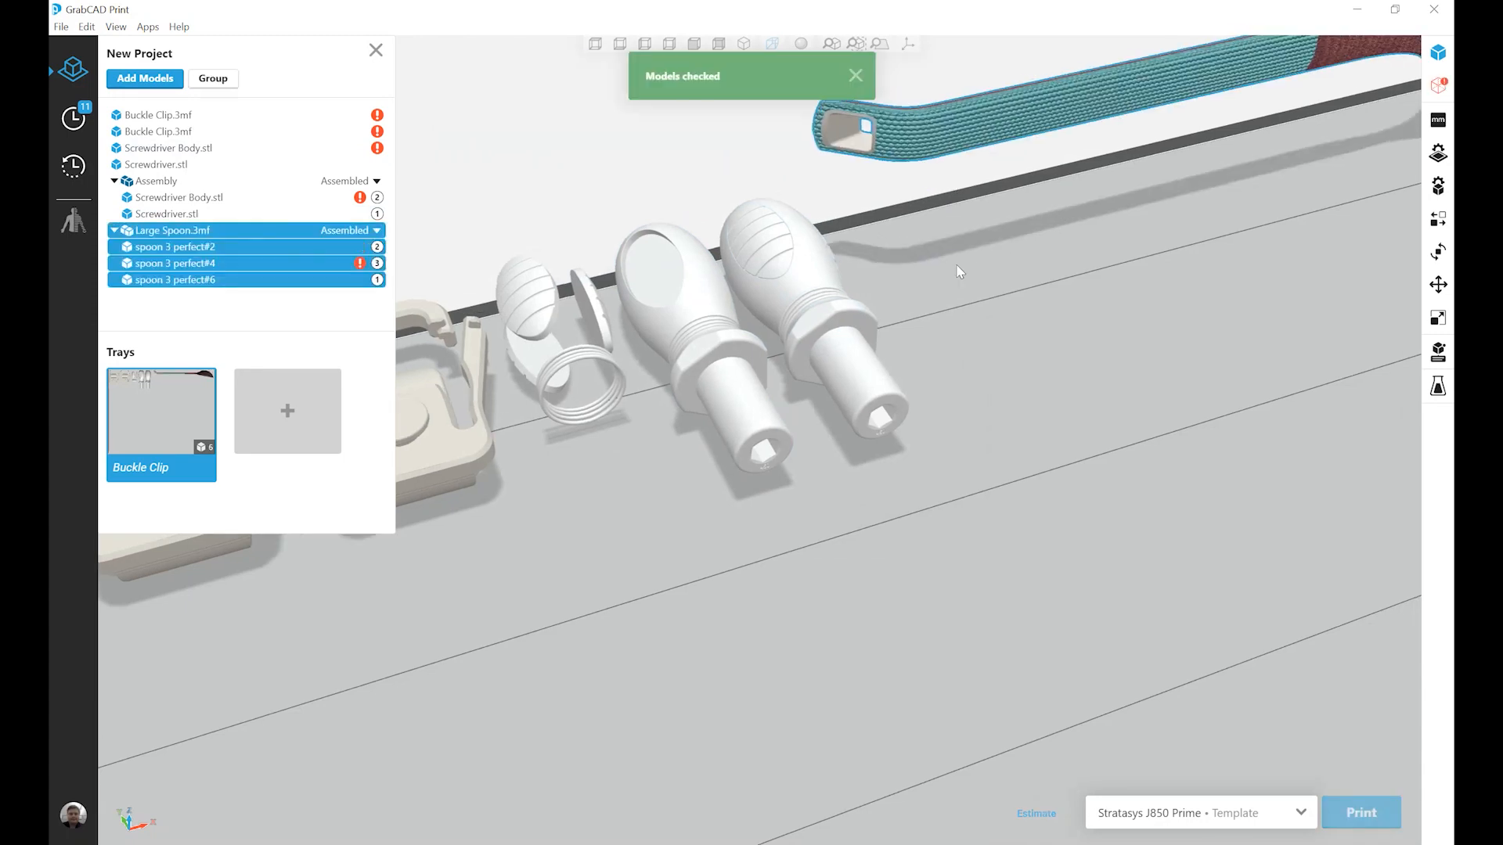
# - Examine the Large Spoon's separate bodies by selecting its bowl, handle grip and inner core one after another
pyautogui.moveTo(955, 264); pyautogui.dragTo(789, 370, button='middle')
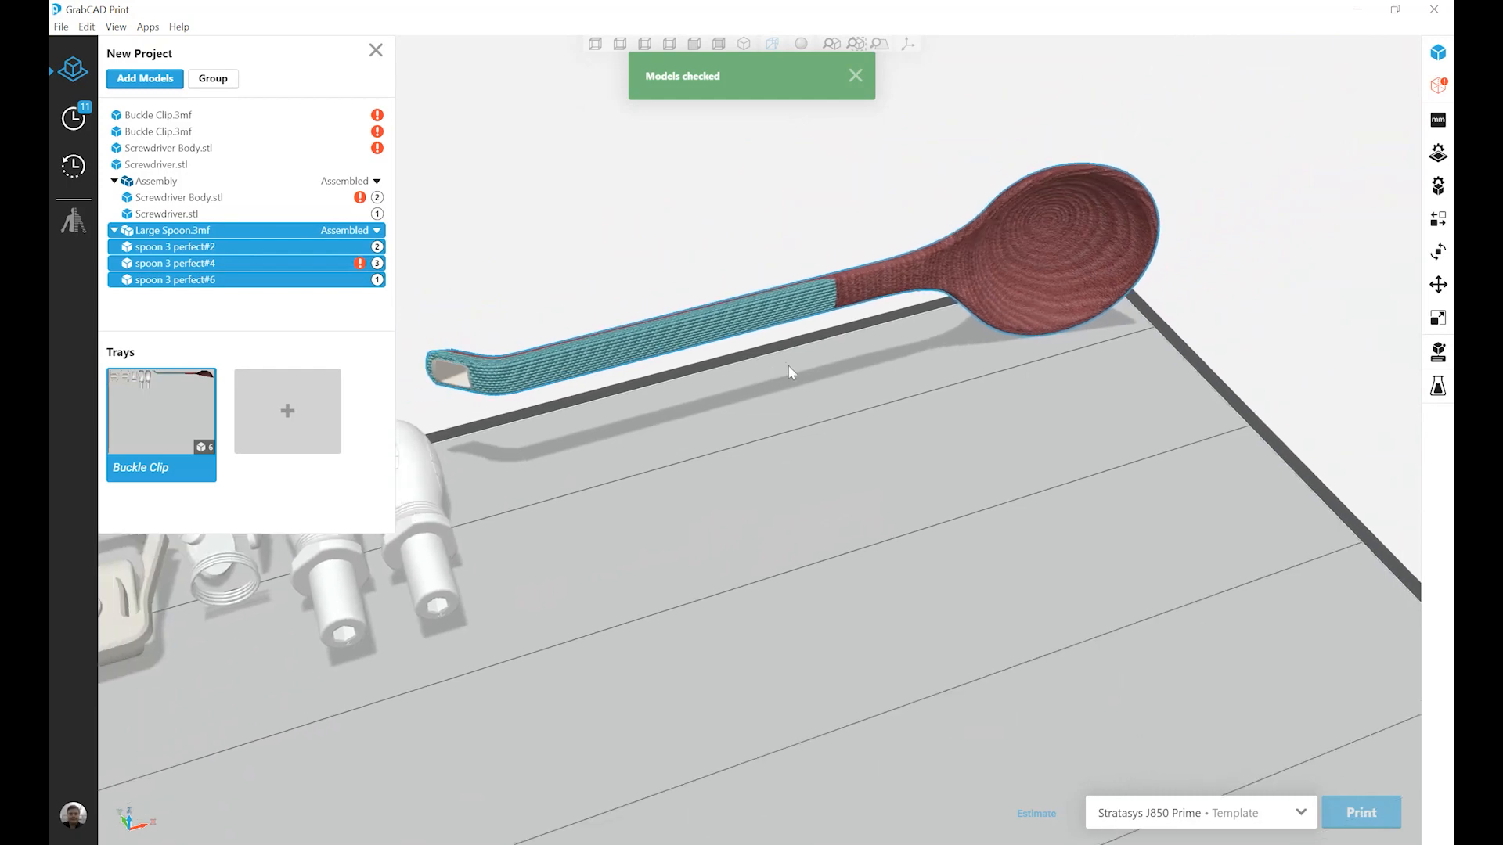
pyautogui.click(1042, 290)
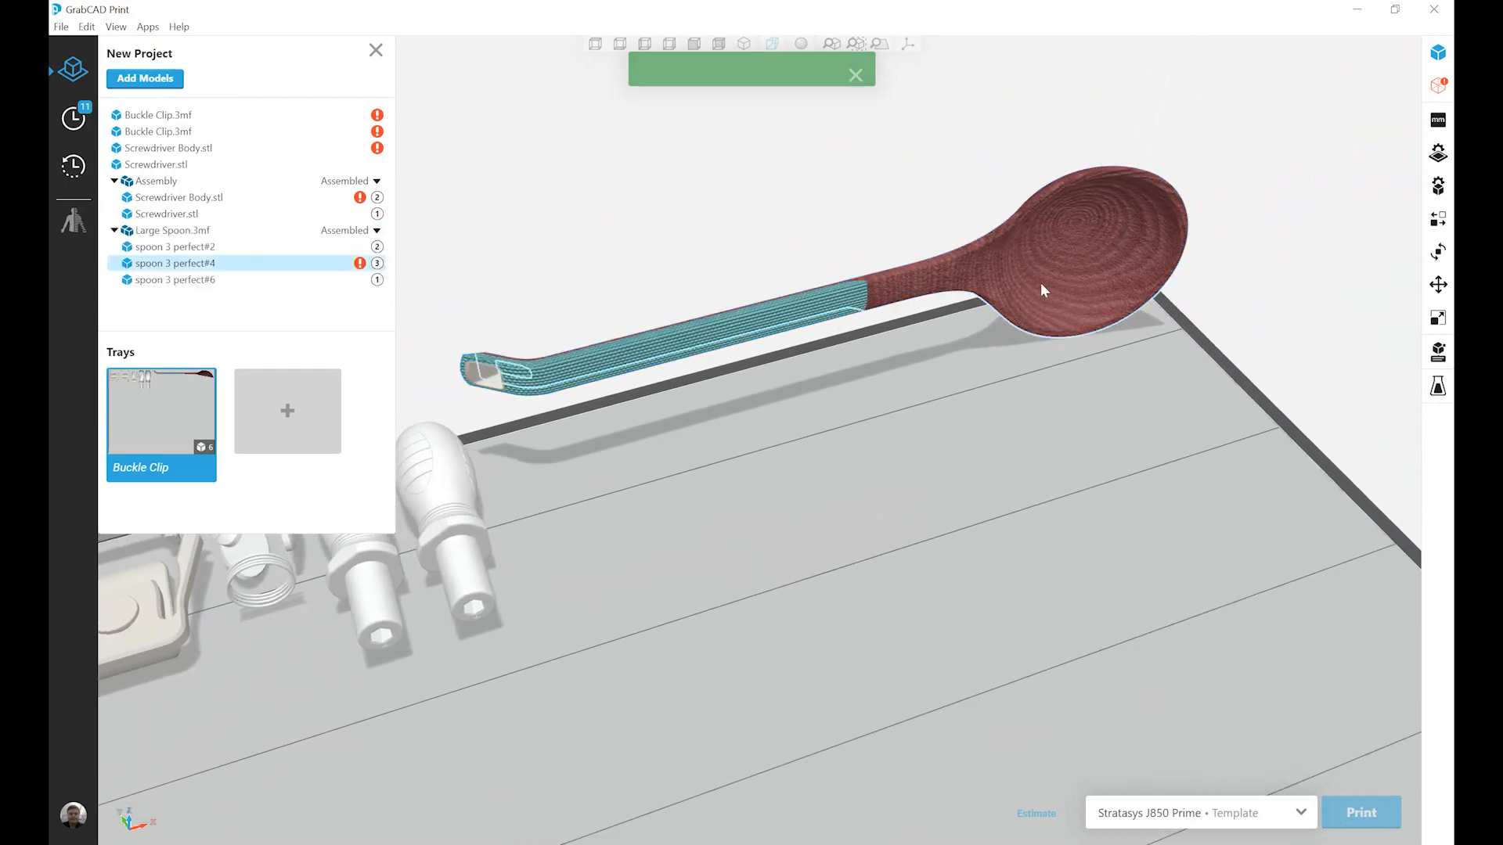
pyautogui.click(766, 315)
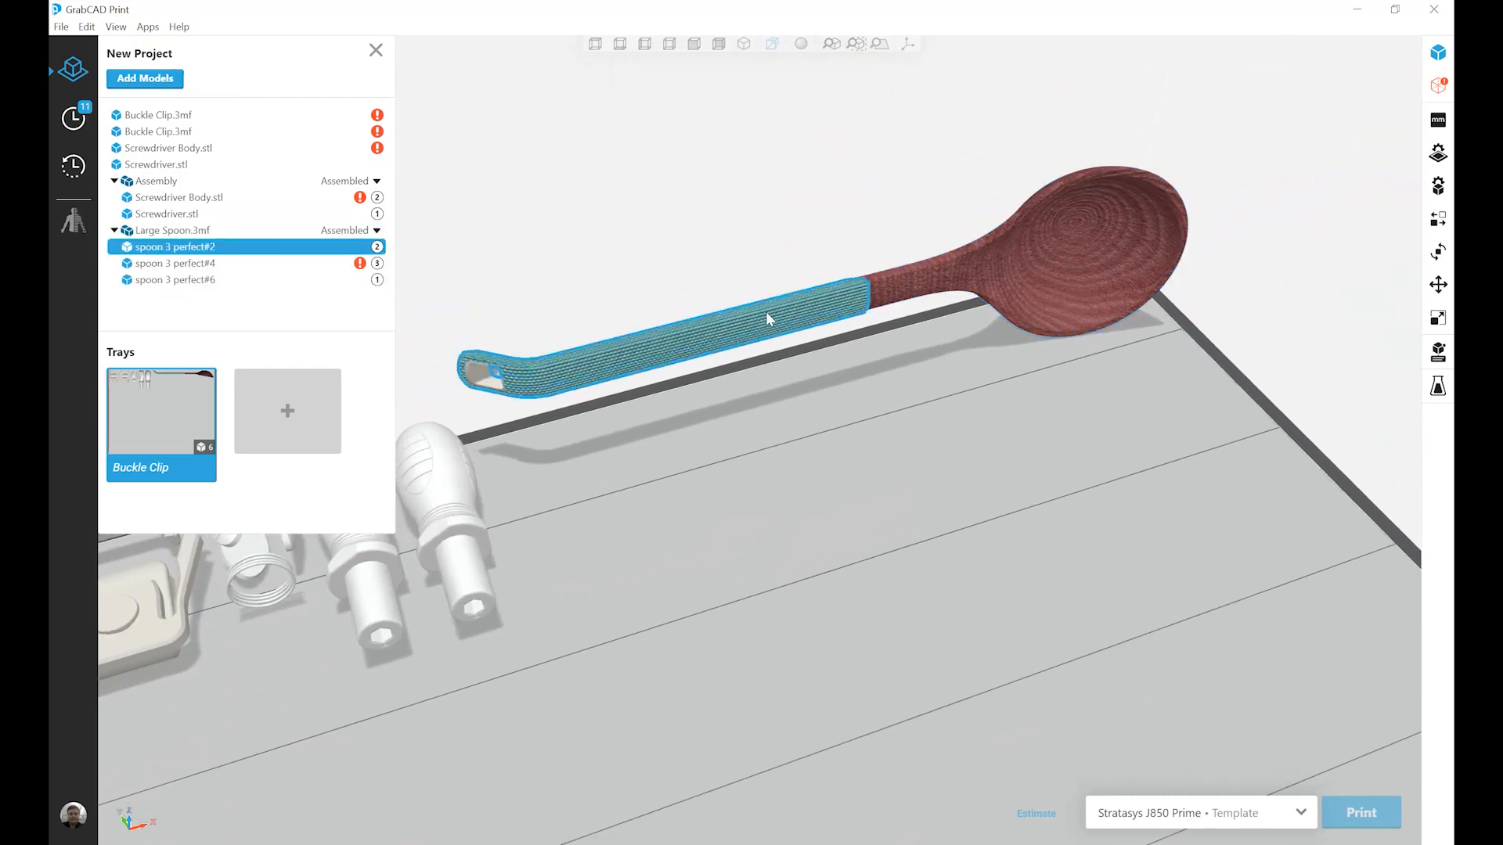
pyautogui.click(483, 383)
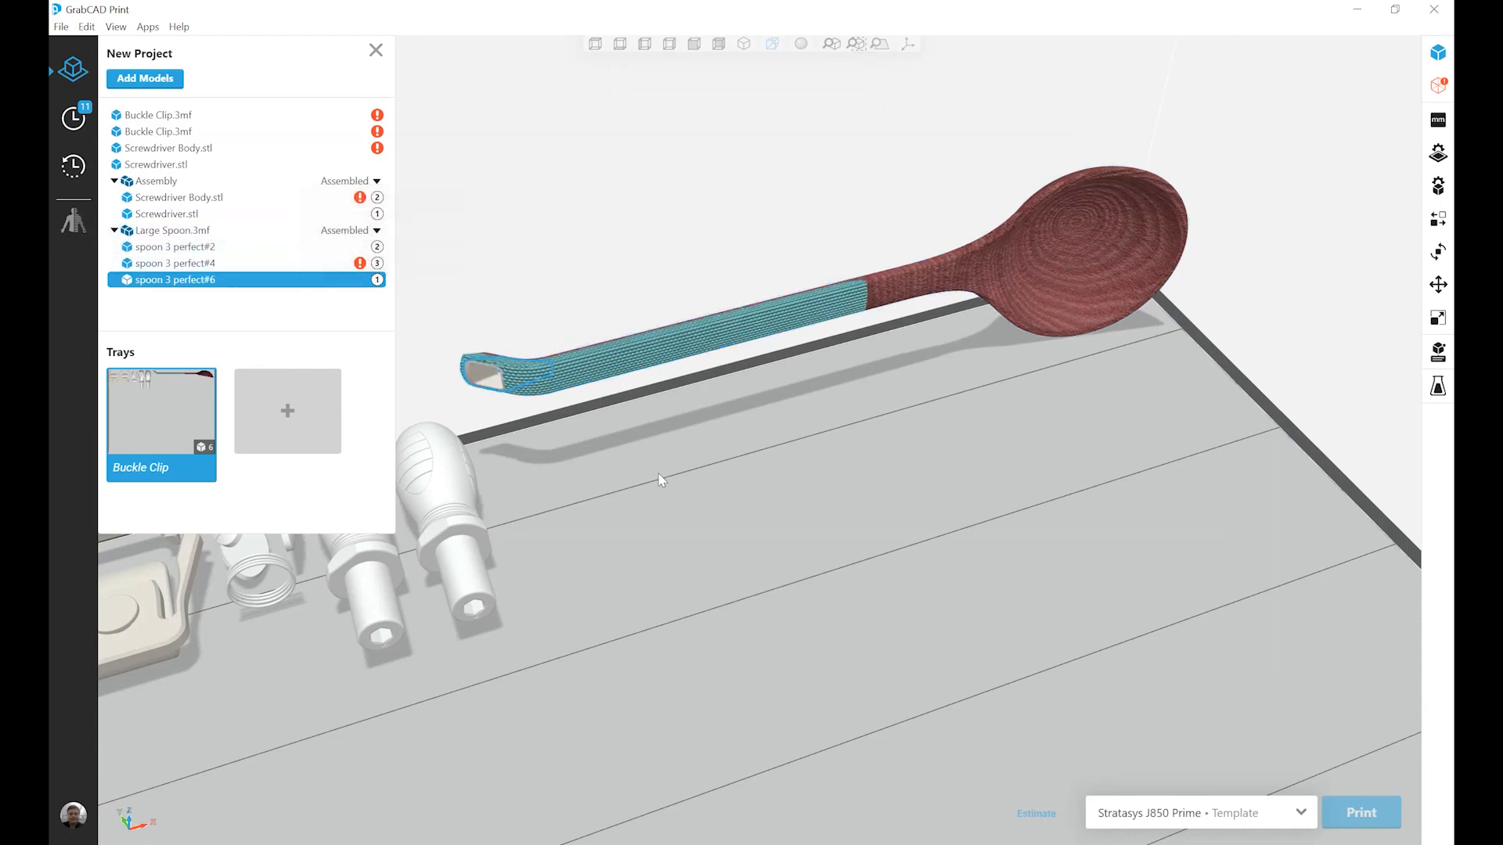
# - Clear the selection and view the tray from the top, followed by the isometric view
pyautogui.click(621, 449)
pyautogui.scroll(-1, 623, 447)
pyautogui.moveTo(712, 411); pyautogui.dragTo(1048, 336, button='middle')
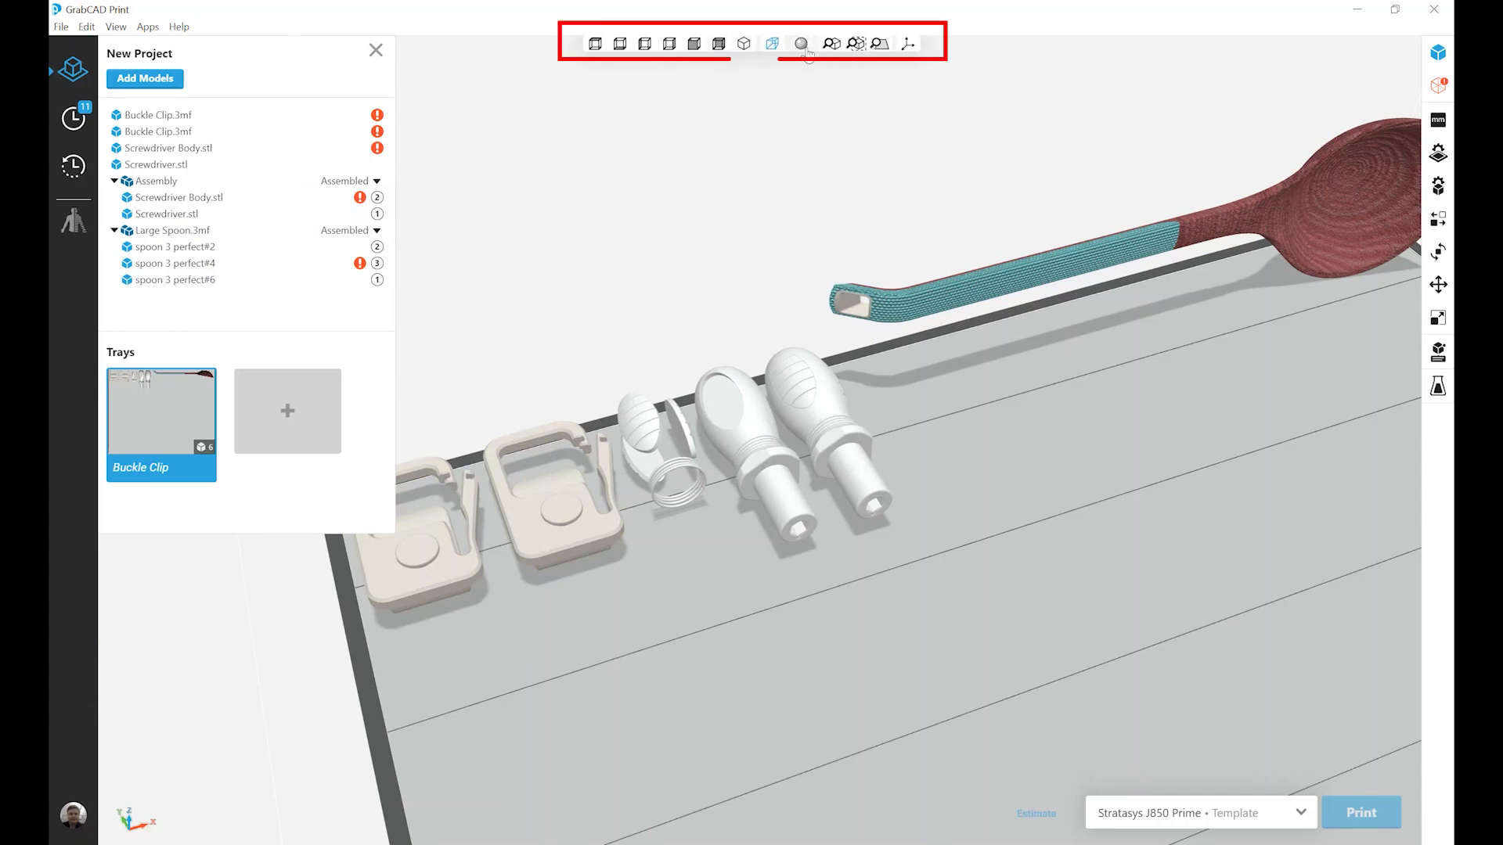
pyautogui.moveTo(680, 107); pyautogui.dragTo(710, 97, button='middle')
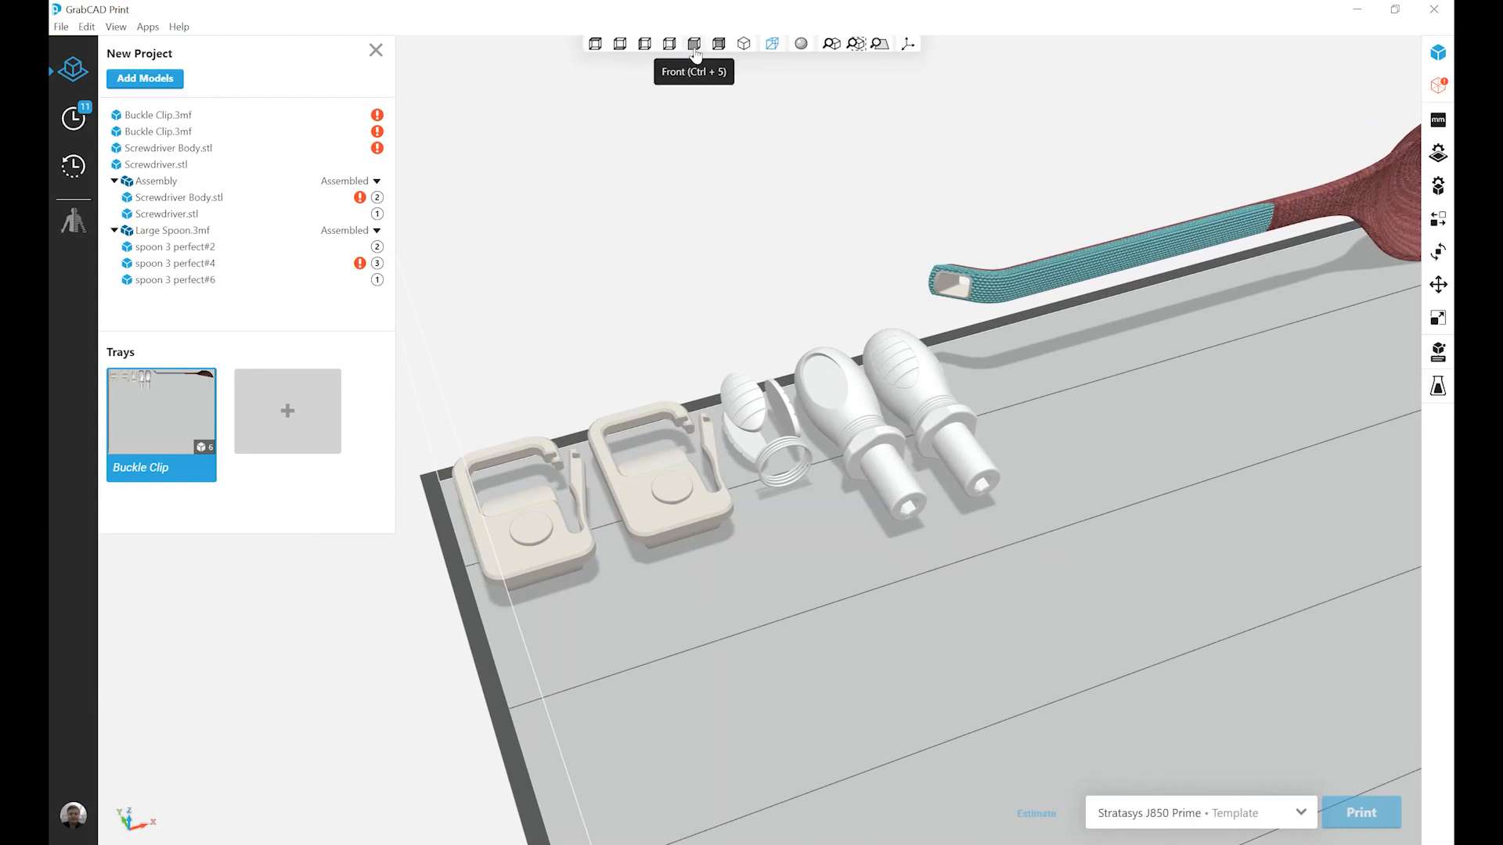
pyautogui.click(595, 45)
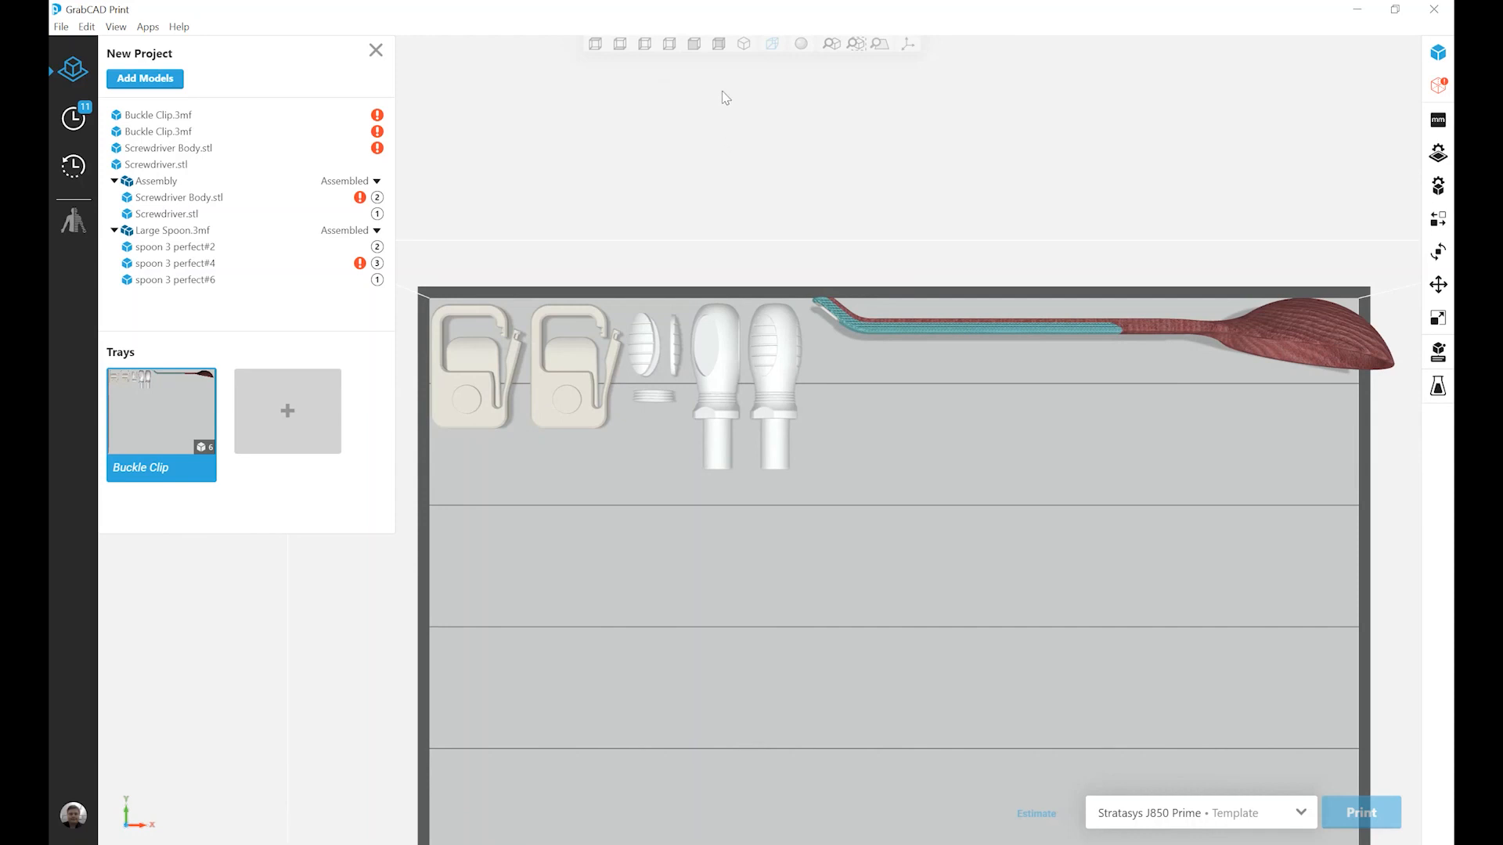
pyautogui.click(742, 44)
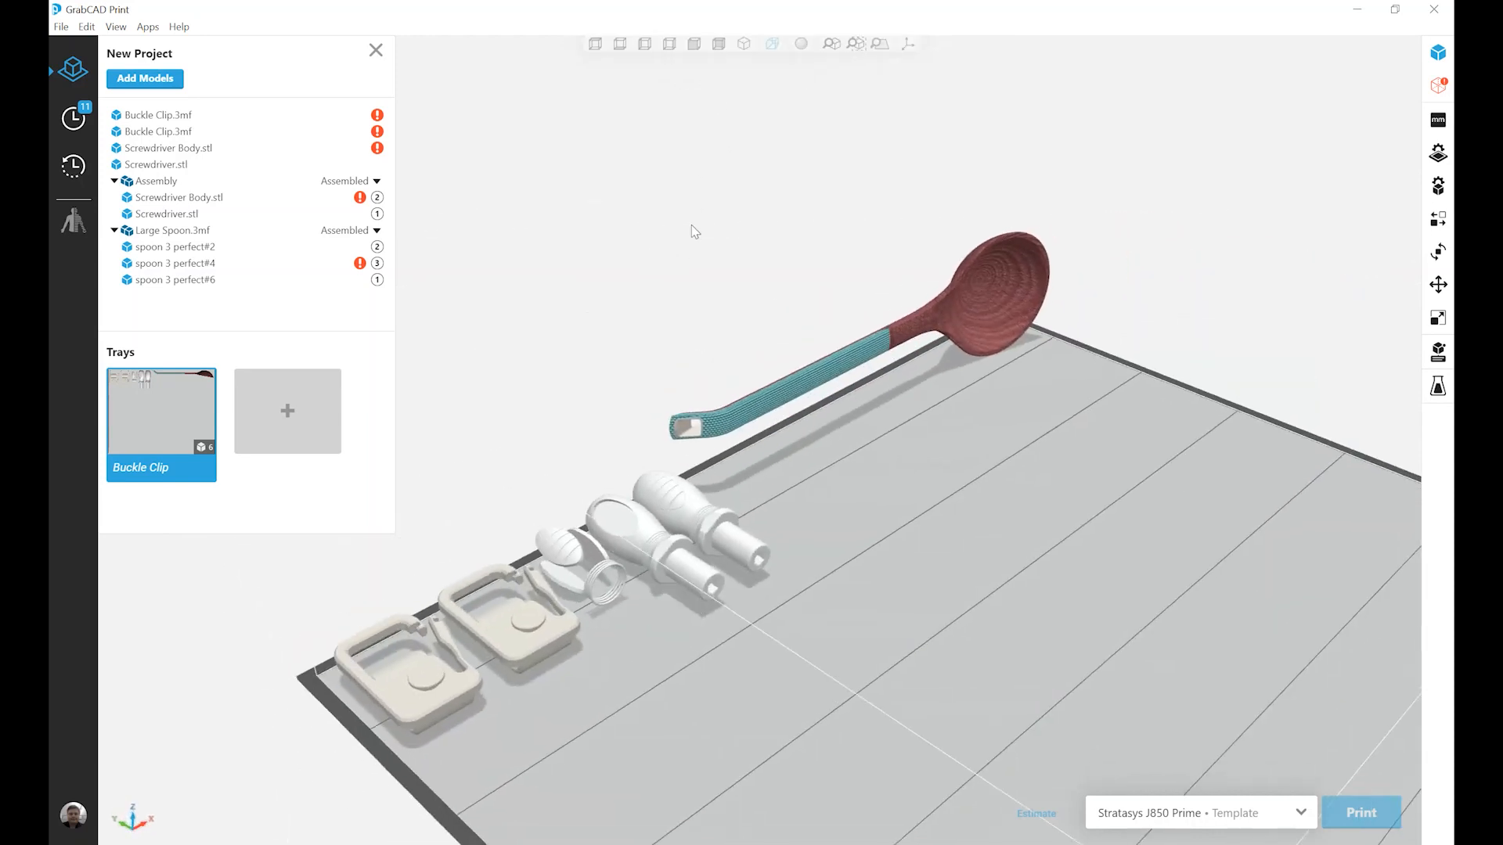
# - Switch the perspective projection off and back on, and fit the view to all models on the tray
pyautogui.click(771, 50)
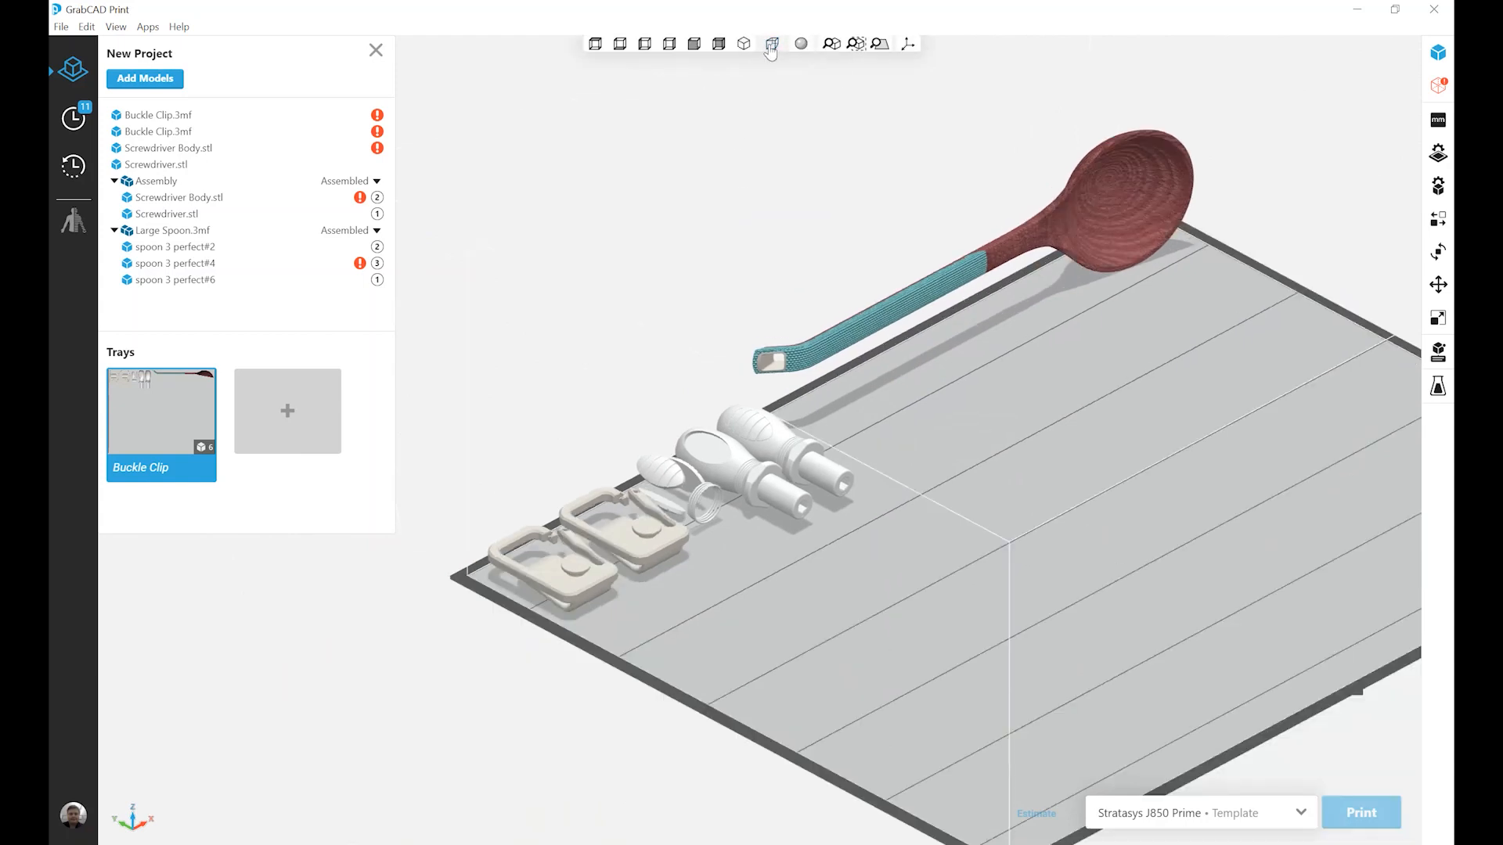
pyautogui.click(771, 50)
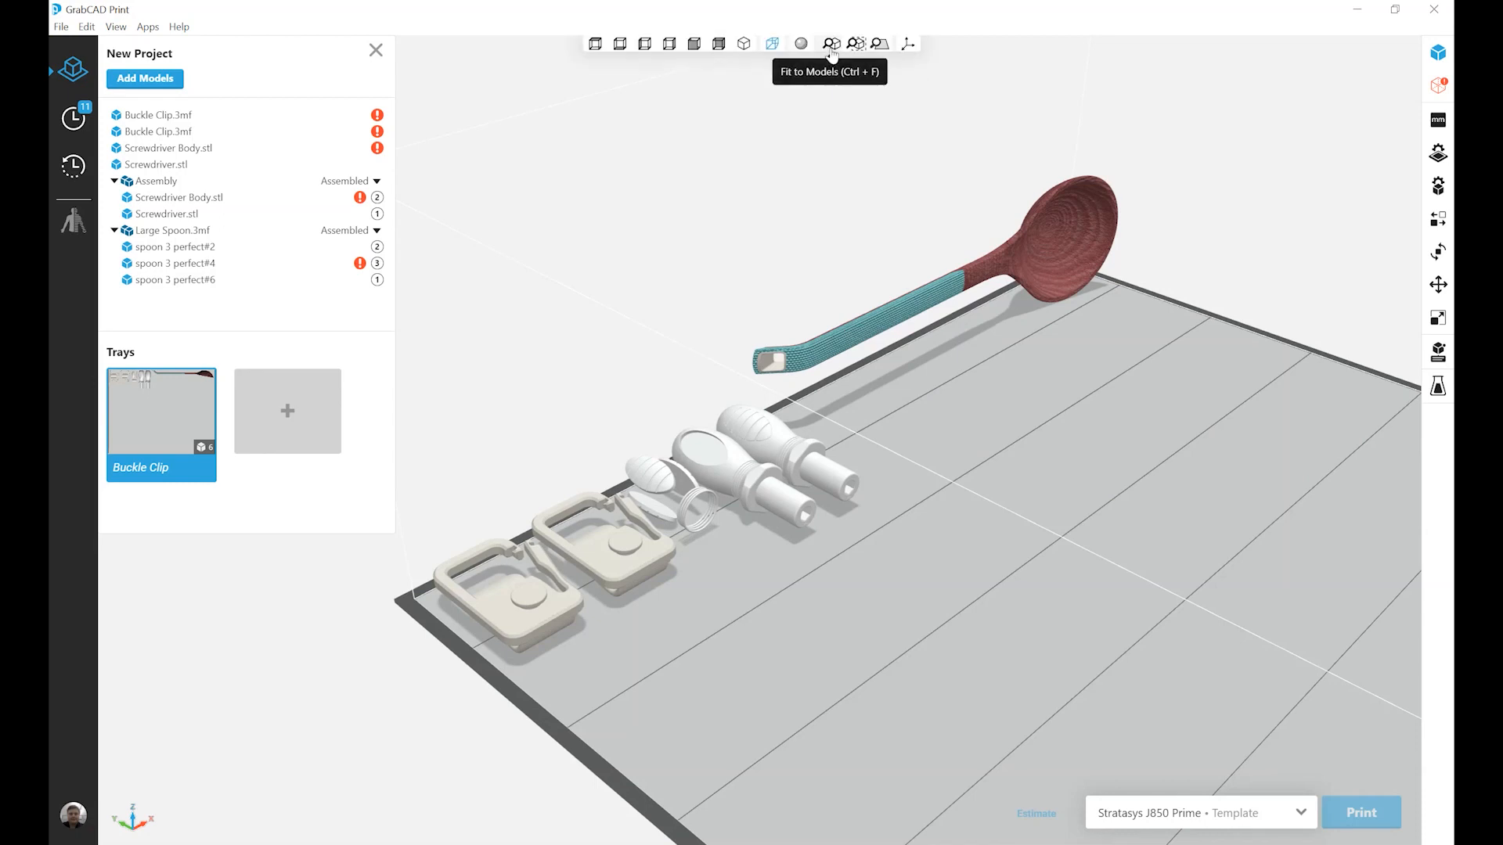
pyautogui.click(833, 45)
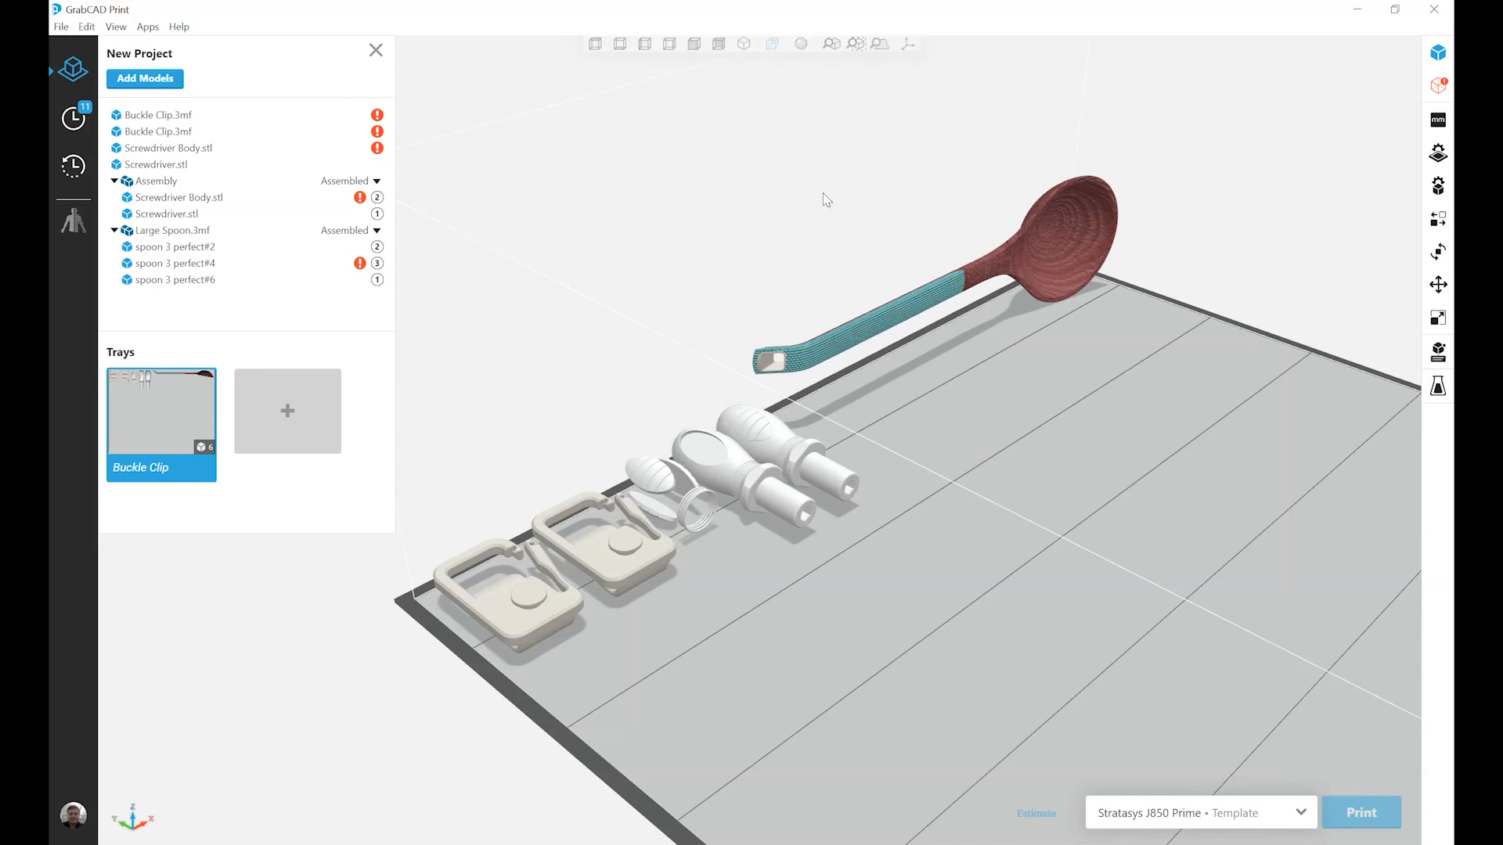
pyautogui.moveTo(1113, 124); pyautogui.dragTo(725, 264, button='middle')
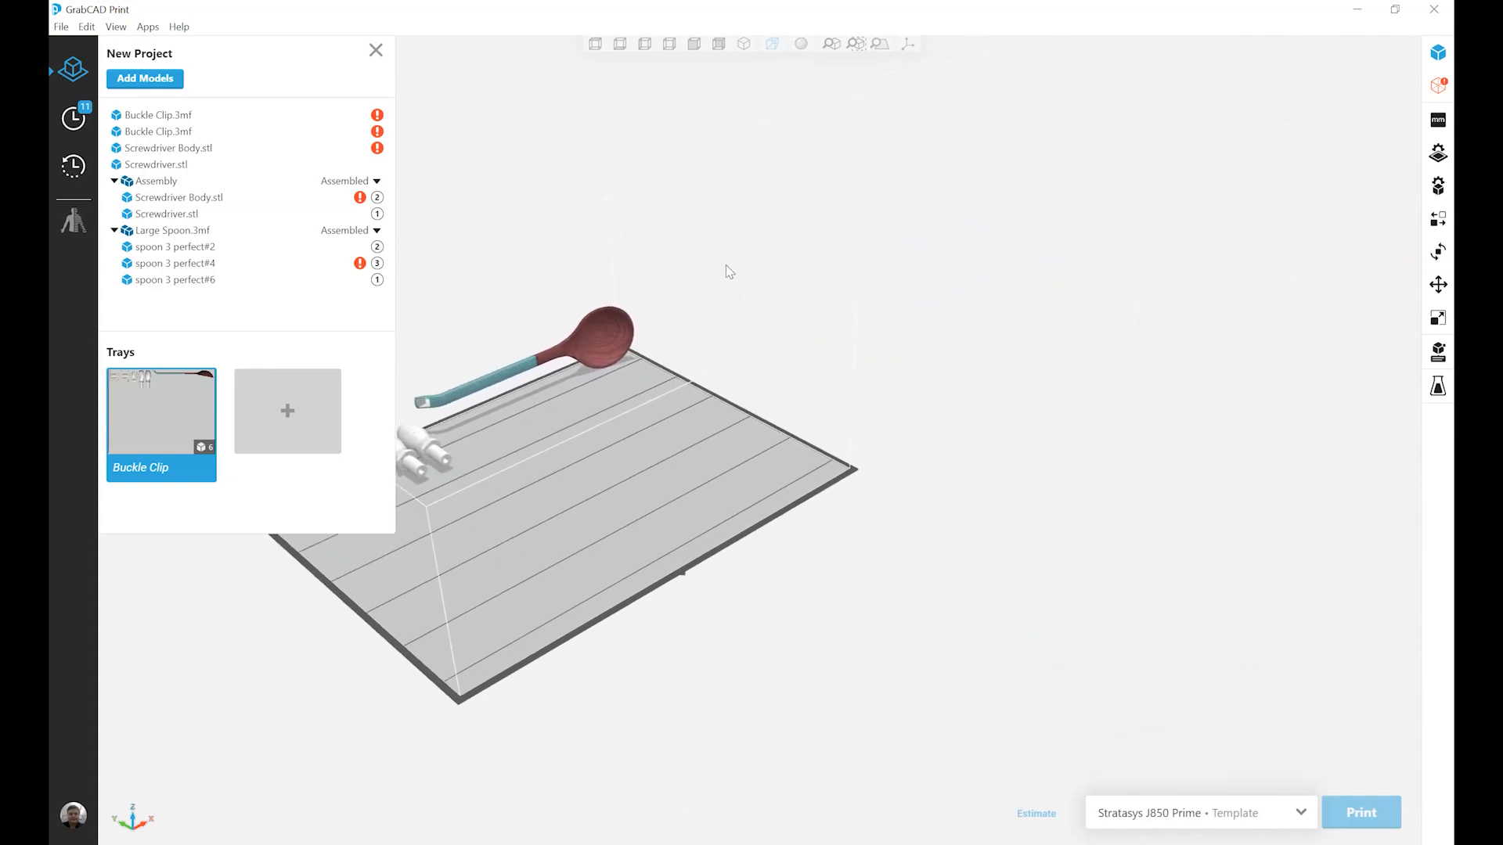
pyautogui.click(831, 45)
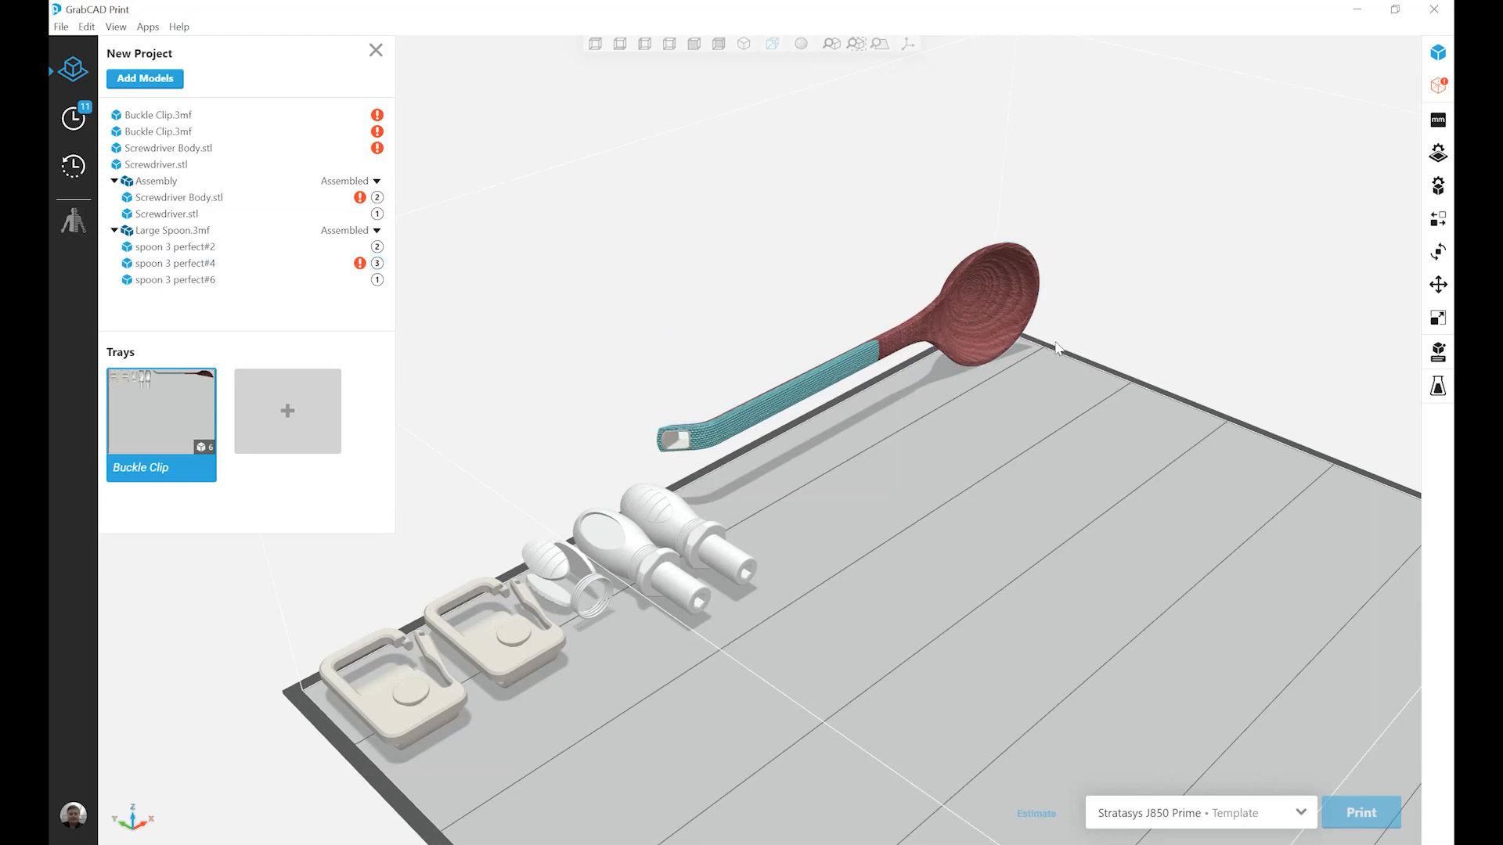
# - Fit the view to the first Buckle Clip model, and return to a view of the whole tray with nothing selected
pyautogui.scroll(2, 1041, 332)
pyautogui.scroll(3, 1027, 320)
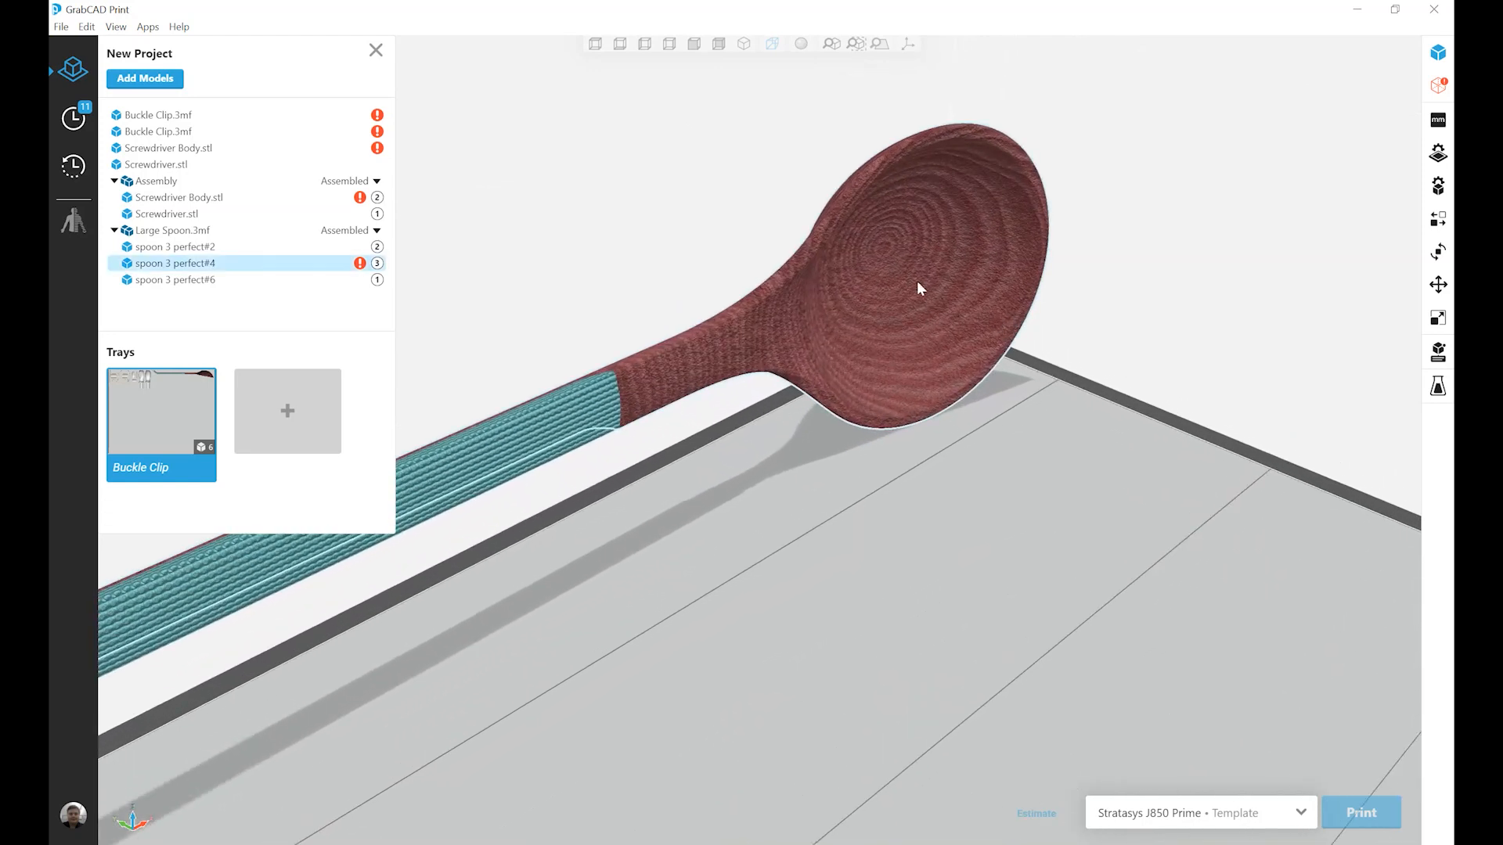
pyautogui.click(162, 117)
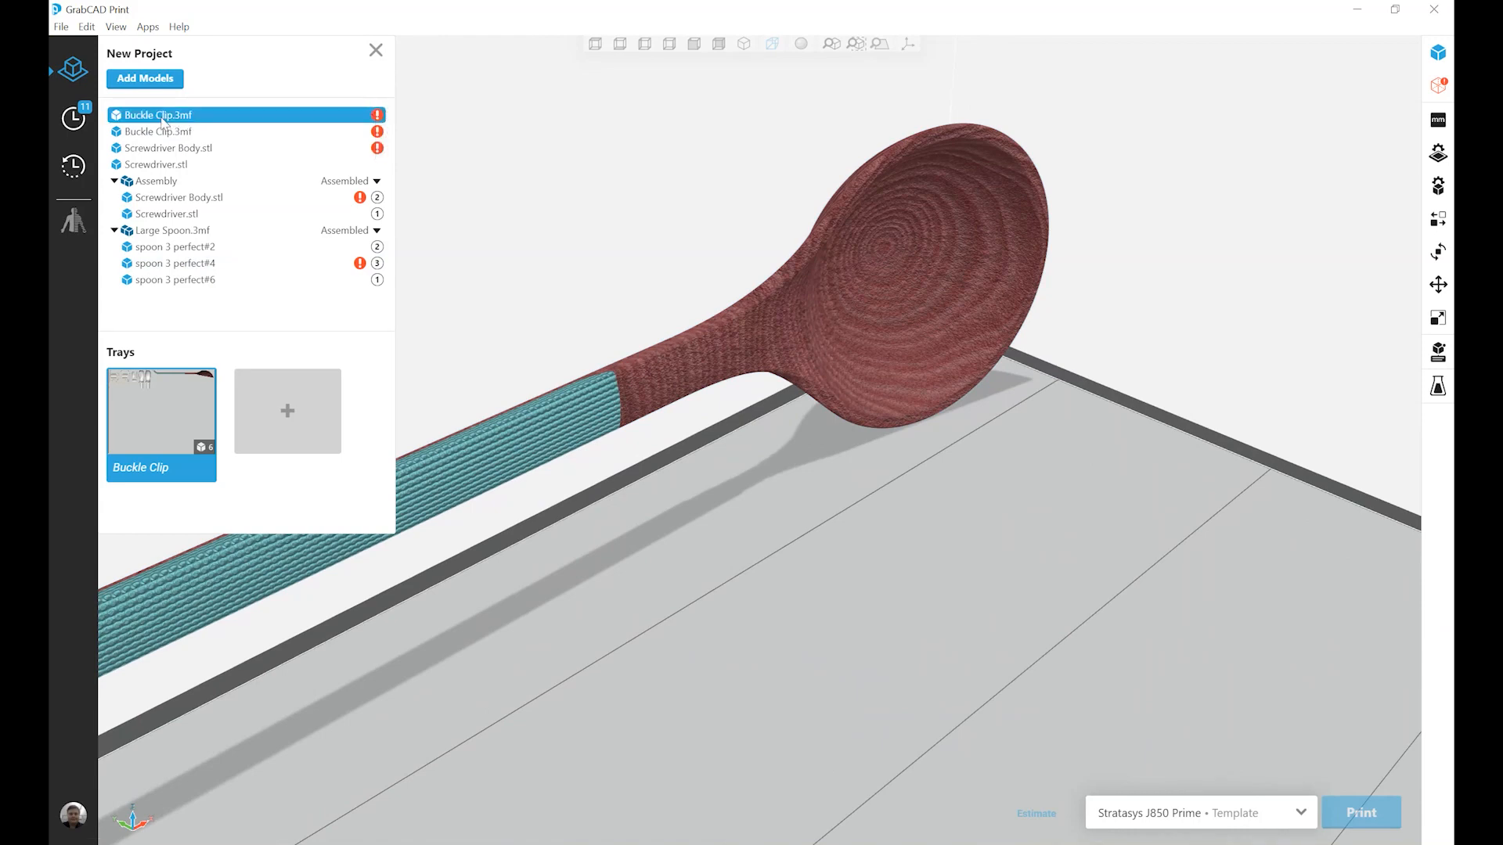
pyautogui.click(855, 45)
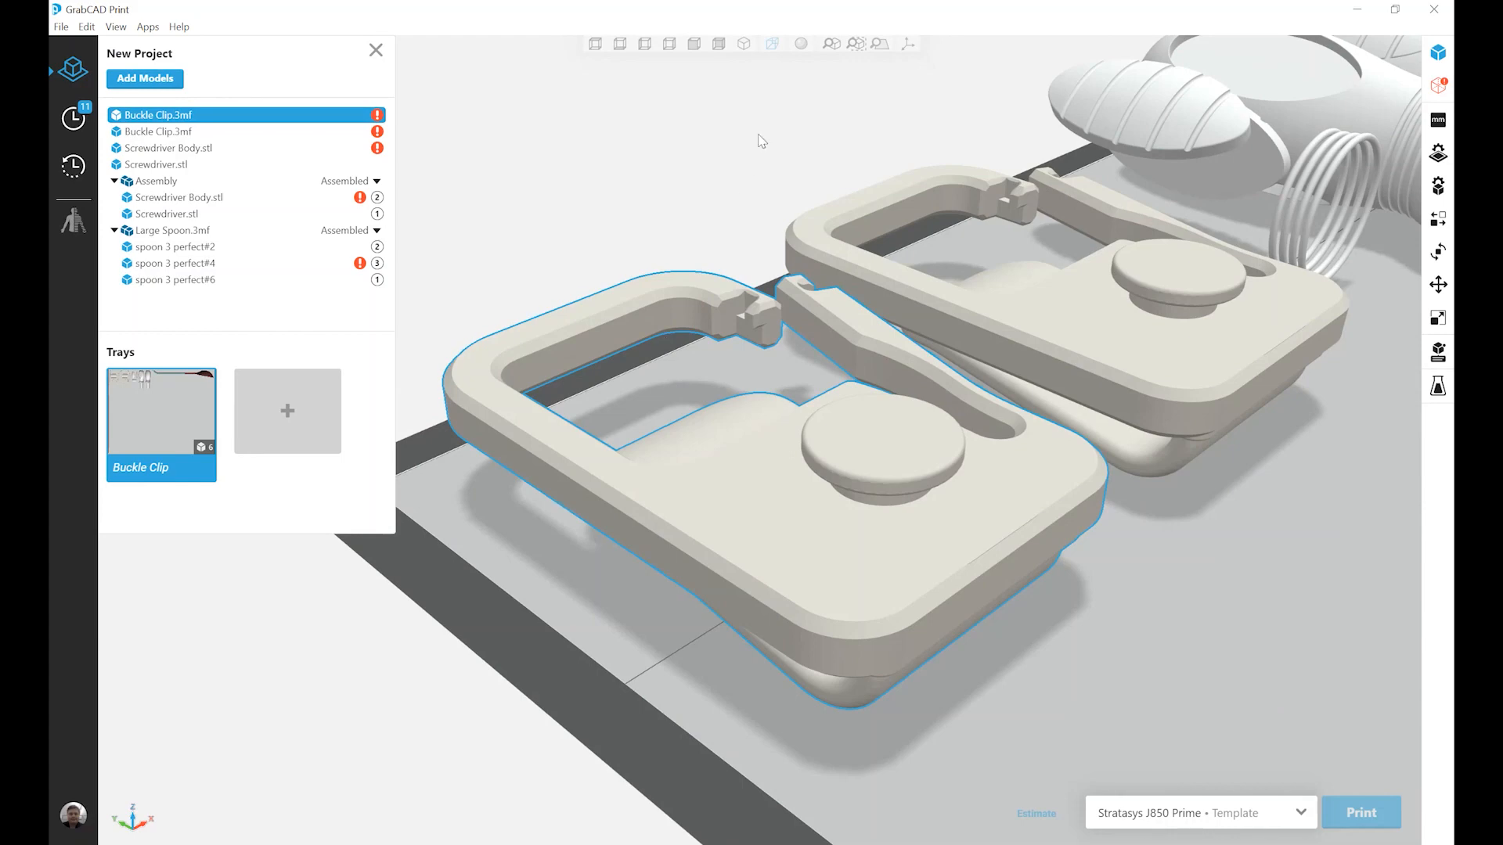
pyautogui.click(877, 50)
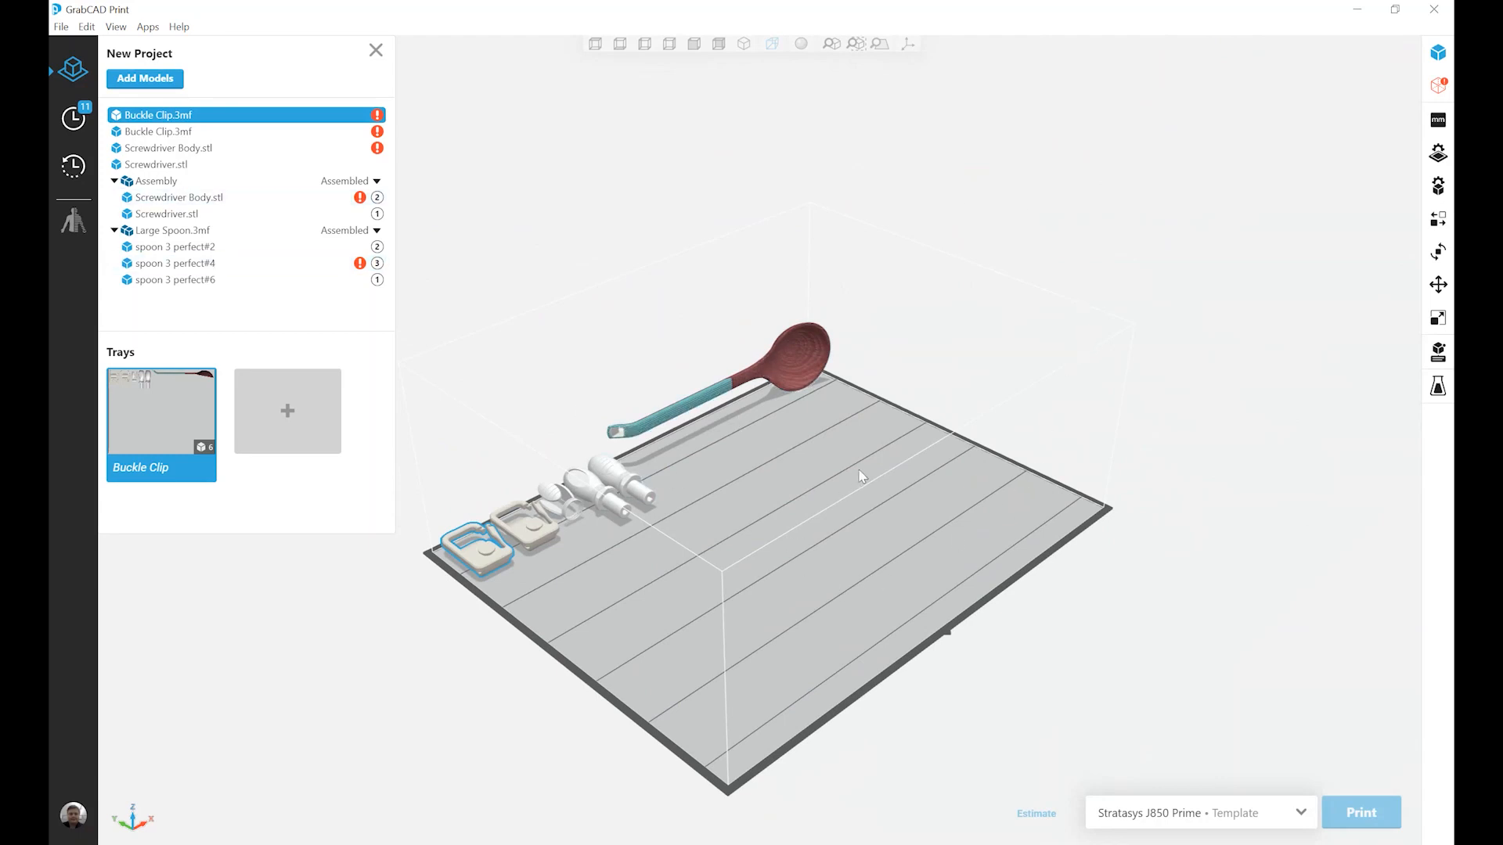
pyautogui.click(783, 464)
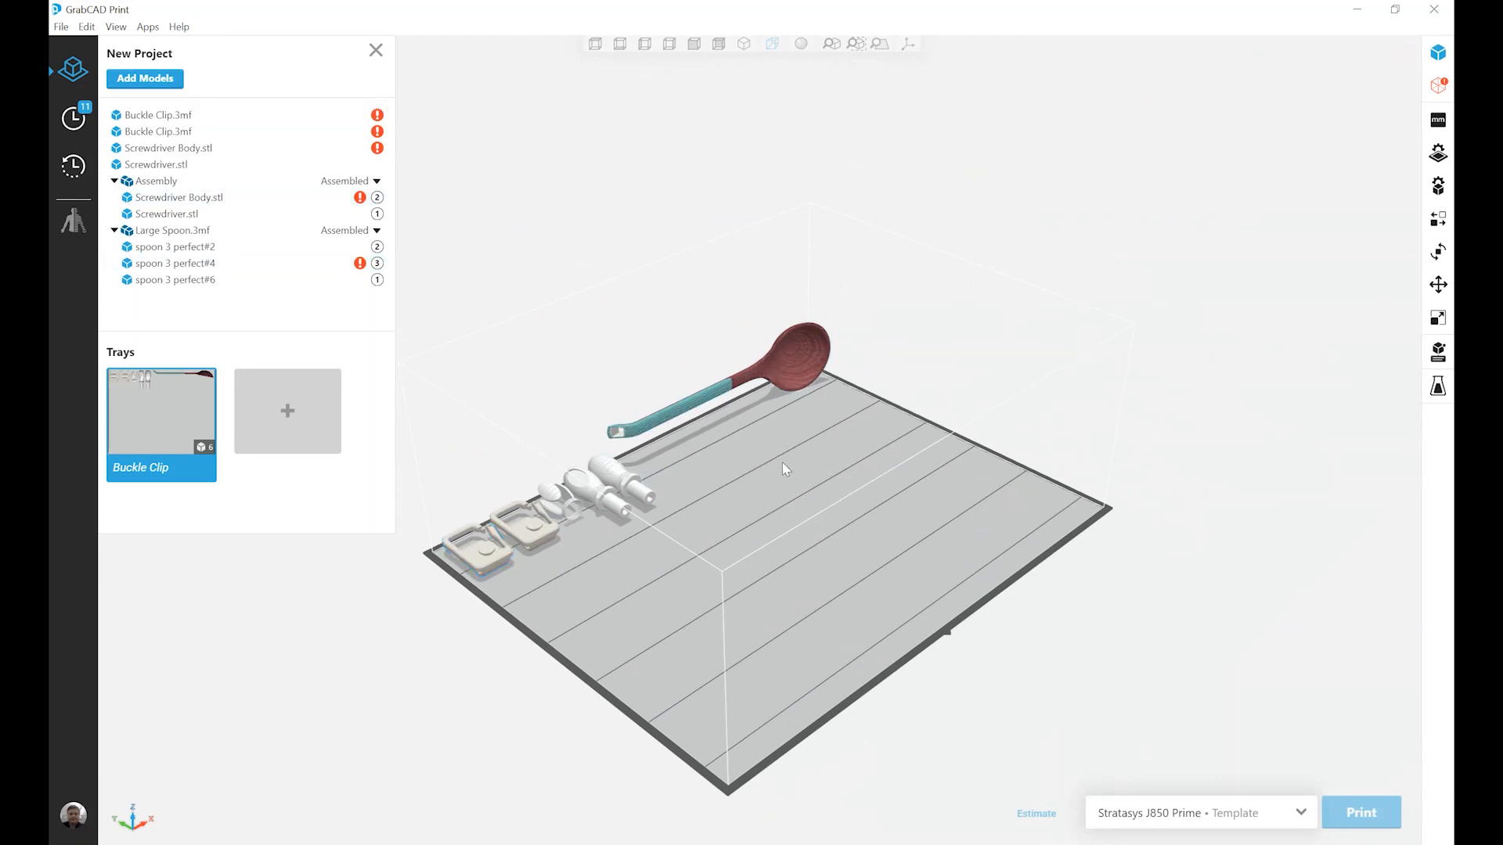